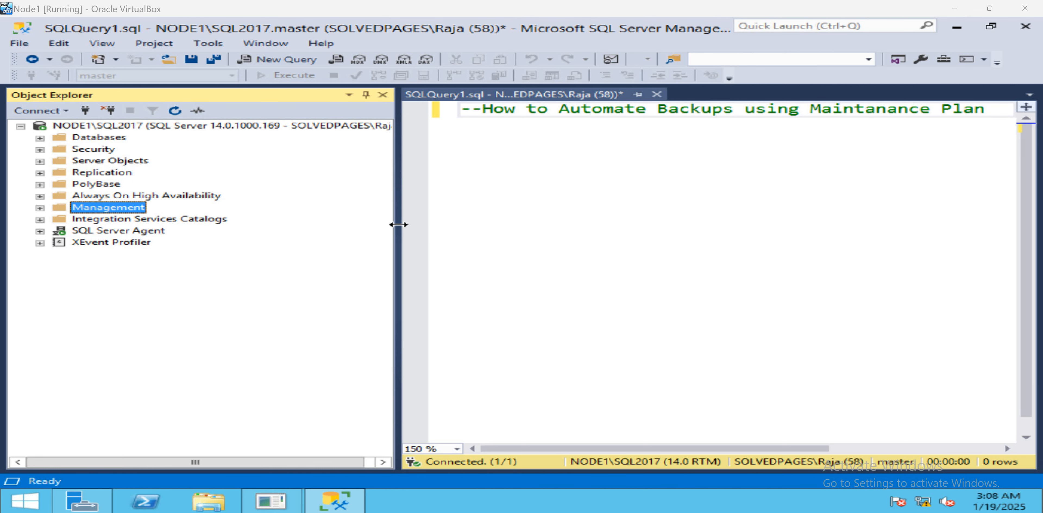
# Launch the Maintenance Plan Wizard from the Maintenance Plans folder under Management and move past its start page.
pyautogui.moveTo(399, 225); pyautogui.dragTo(259, 226)
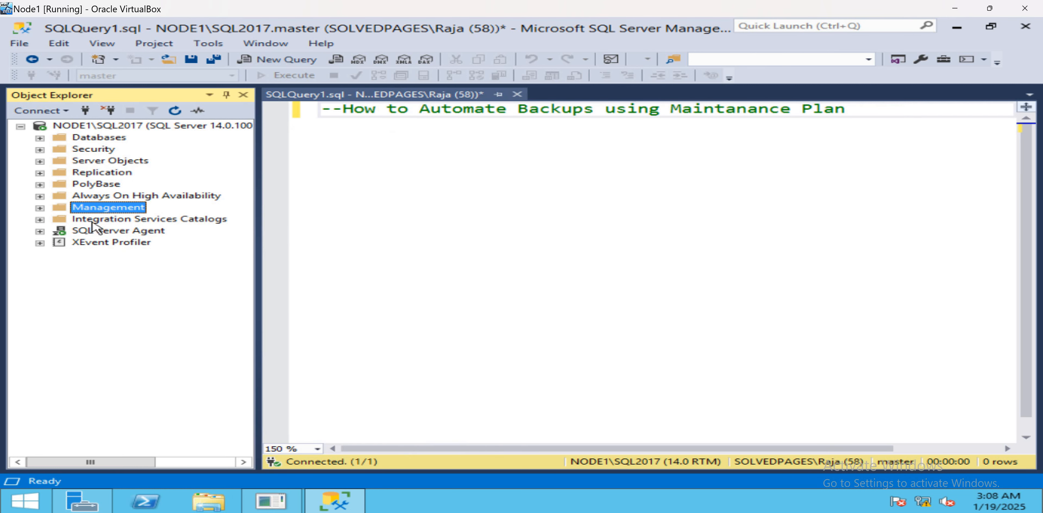
pyautogui.click(40, 208)
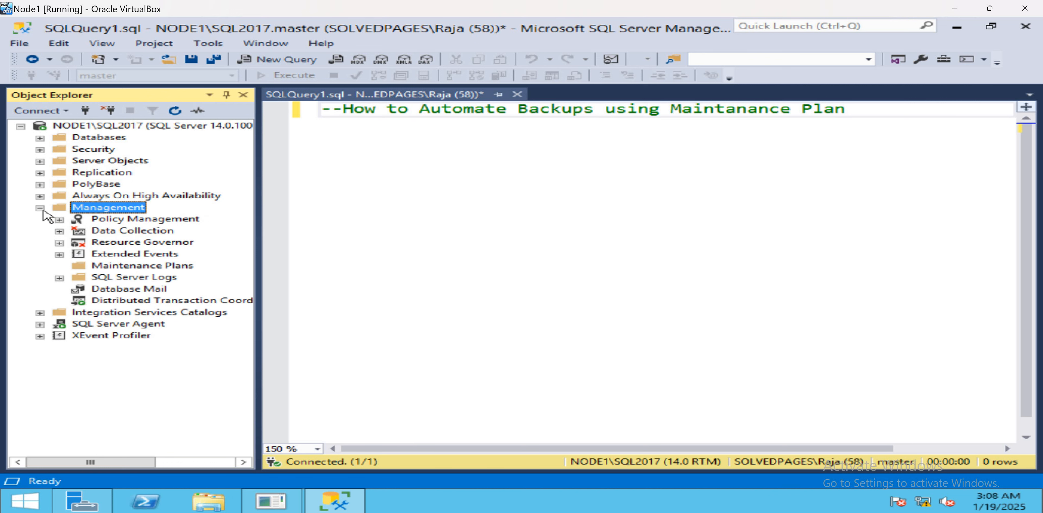
pyautogui.click(101, 266)
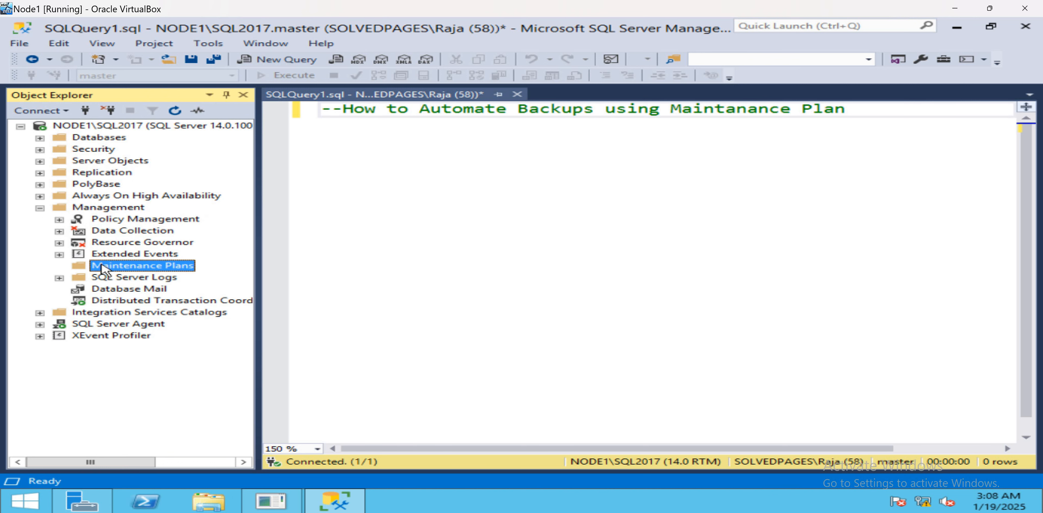
pyautogui.rightClick(103, 270)
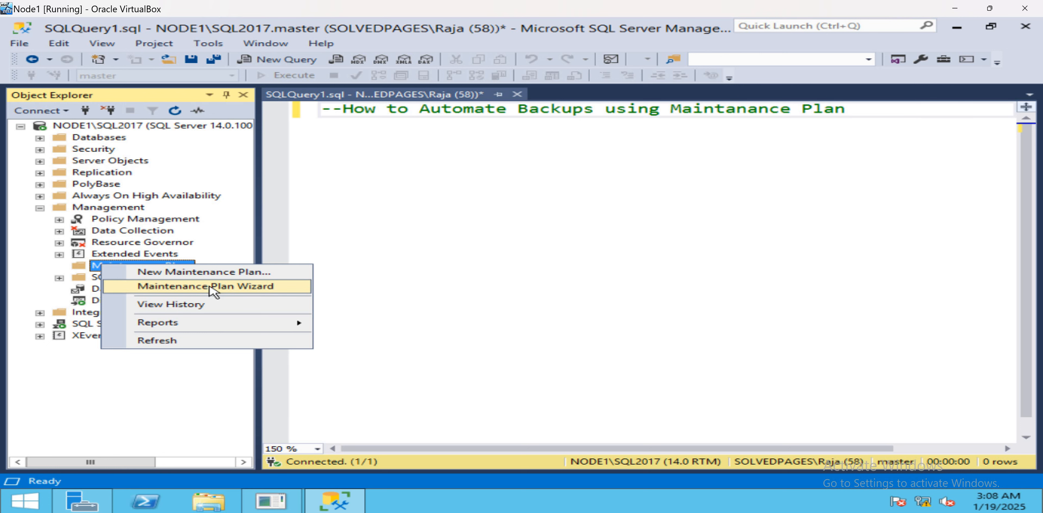
pyautogui.click(212, 286)
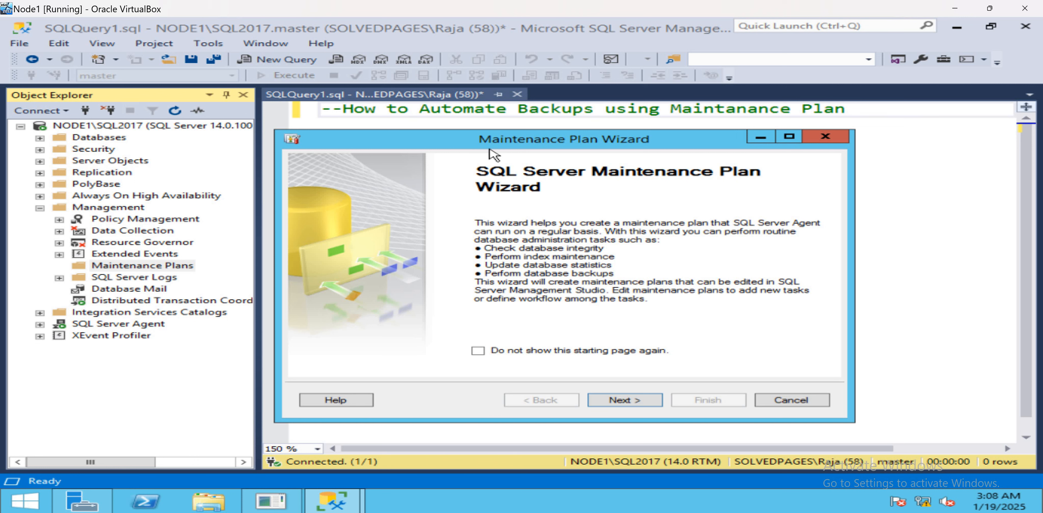
pyautogui.click(609, 400)
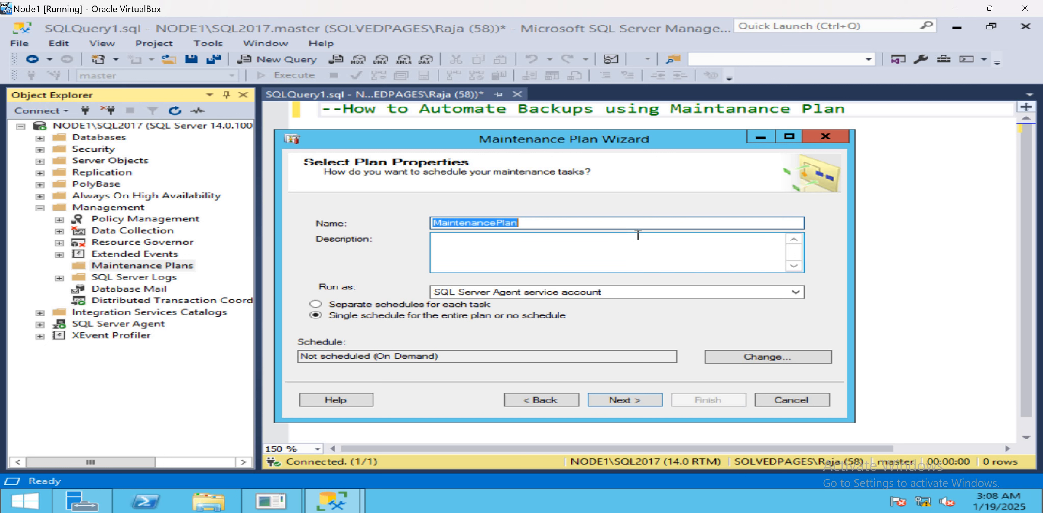
# Name the maintenance plan DailyBackups.
pyautogui.write('D')
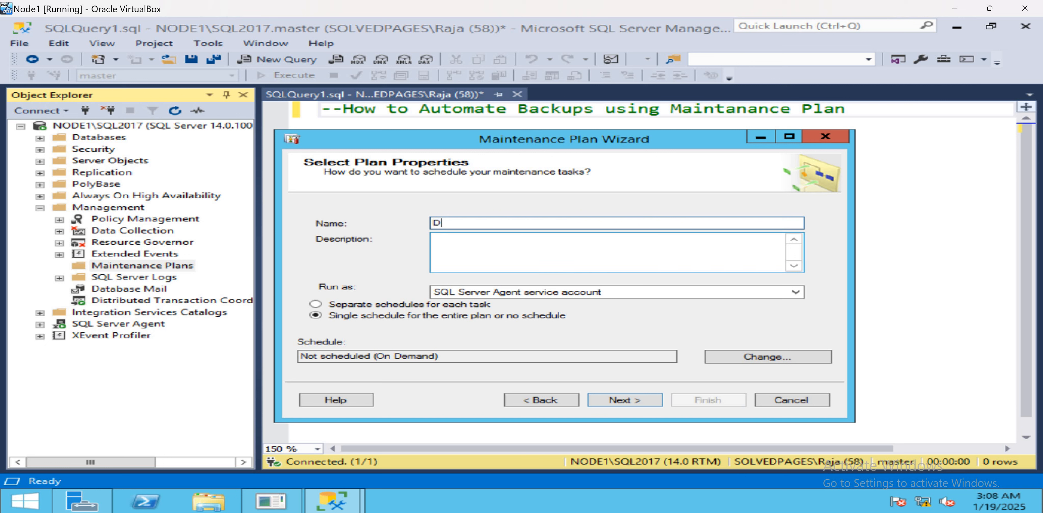
pyautogui.write('ailyBackups')
pyautogui.click(567, 253)
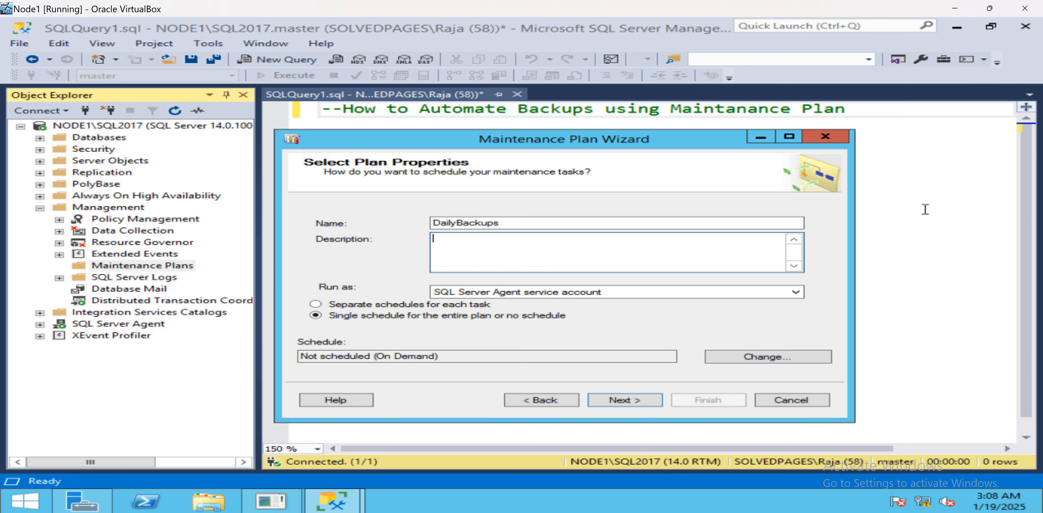
# Enter a description: "Fullbackup: every week on sunday", "differential bakcup: for everyday", "log backup: for every 15Min".
pyautogui.write('Fullbackup: every')
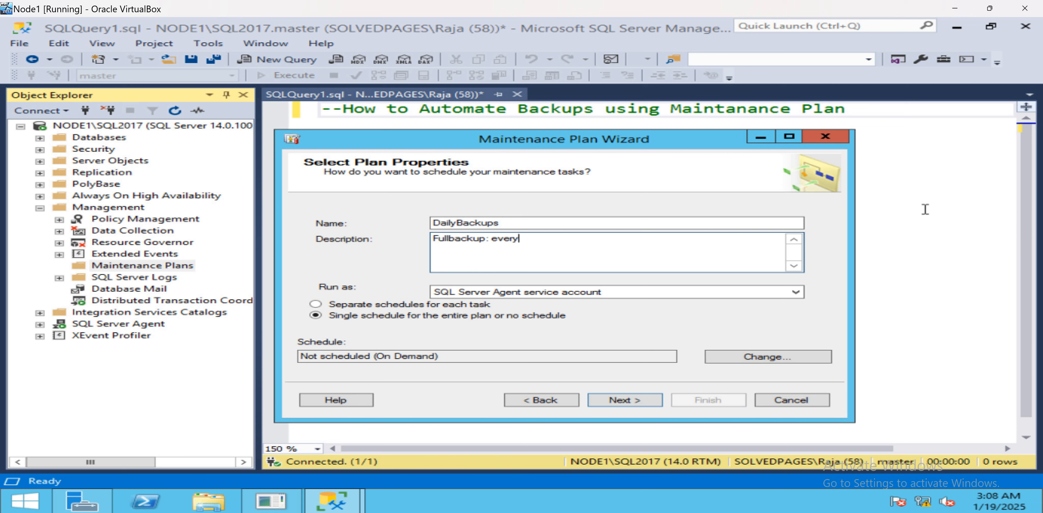
pyautogui.write(' week on sunday')
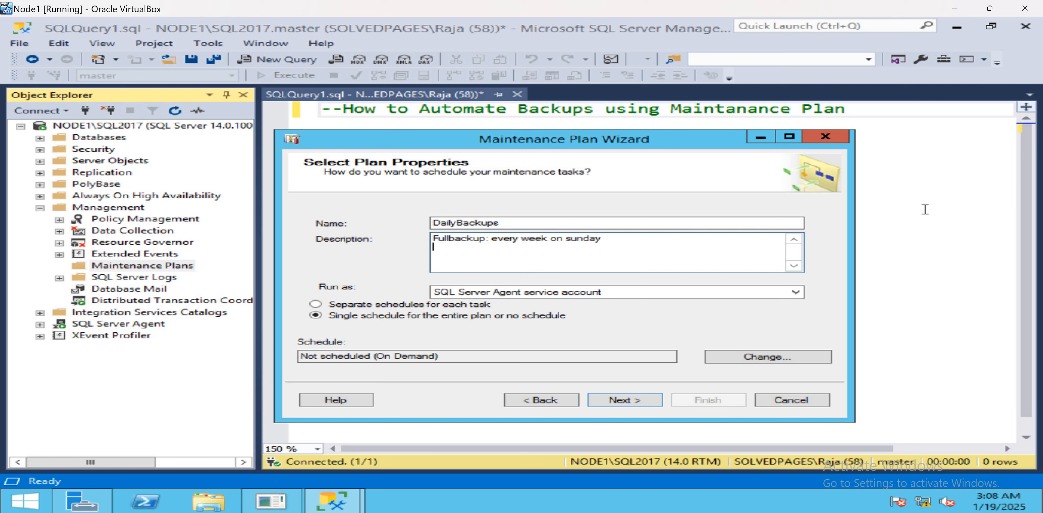
pyautogui.write('ential bakcup: e')
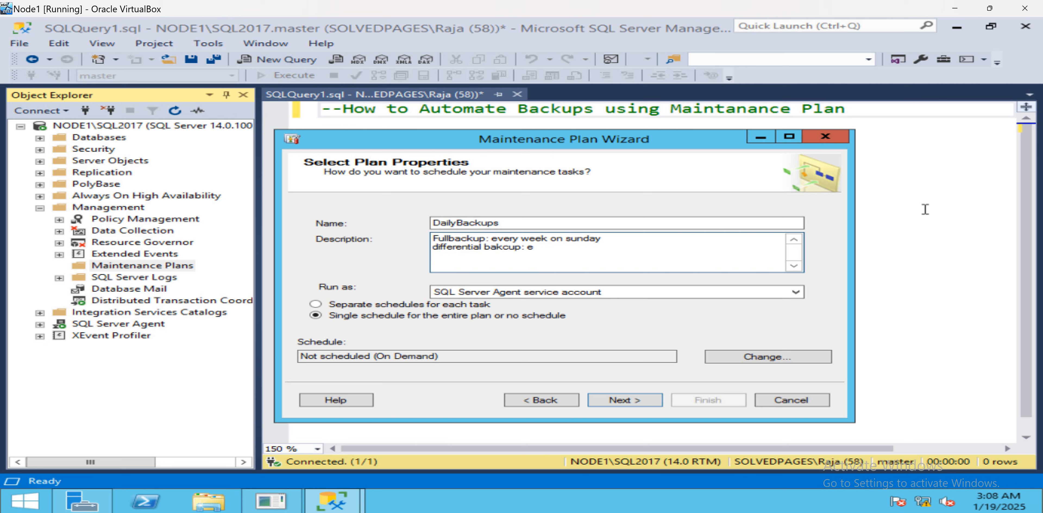
pyautogui.press('BackSpace')
pyautogui.write('for everyday')
pyautogui.press('Return')
pyautogui.write('log backu')
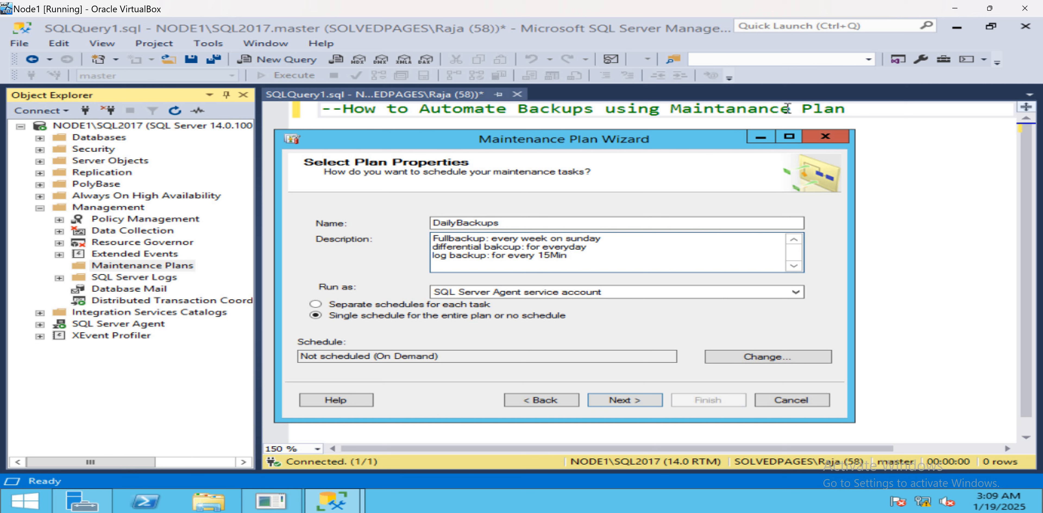
# Choose separate schedules for each task and continue to the next wizard page.
pyautogui.click(316, 306)
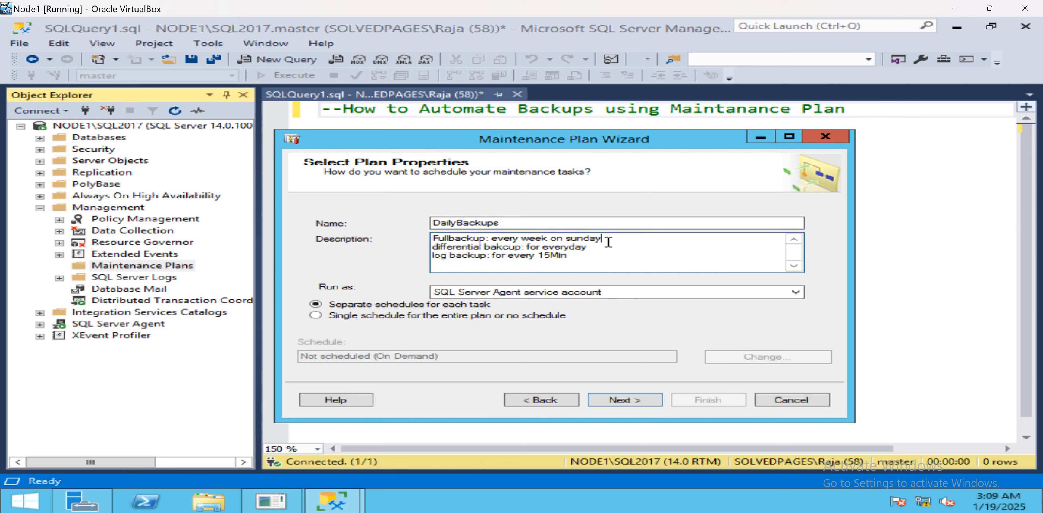
pyautogui.moveTo(610, 243); pyautogui.dragTo(421, 243)
pyautogui.click(588, 252)
pyautogui.moveTo(580, 255); pyautogui.dragTo(423, 239)
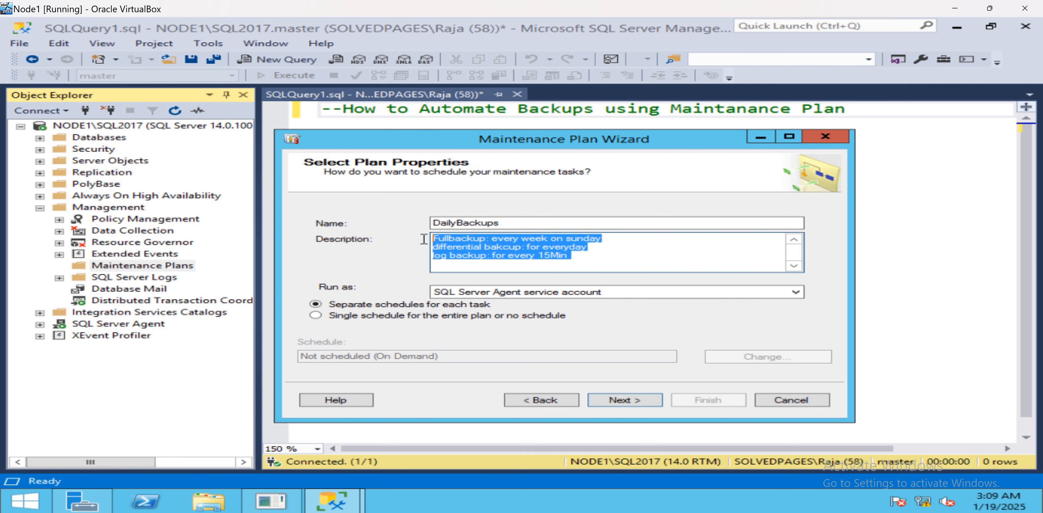
pyautogui.click(316, 315)
pyautogui.click(315, 304)
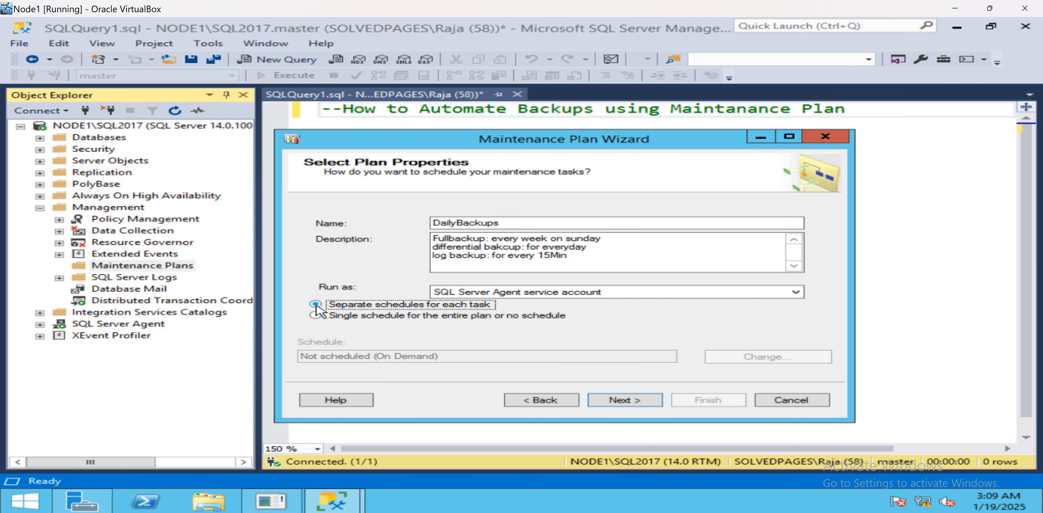
pyautogui.click(587, 256)
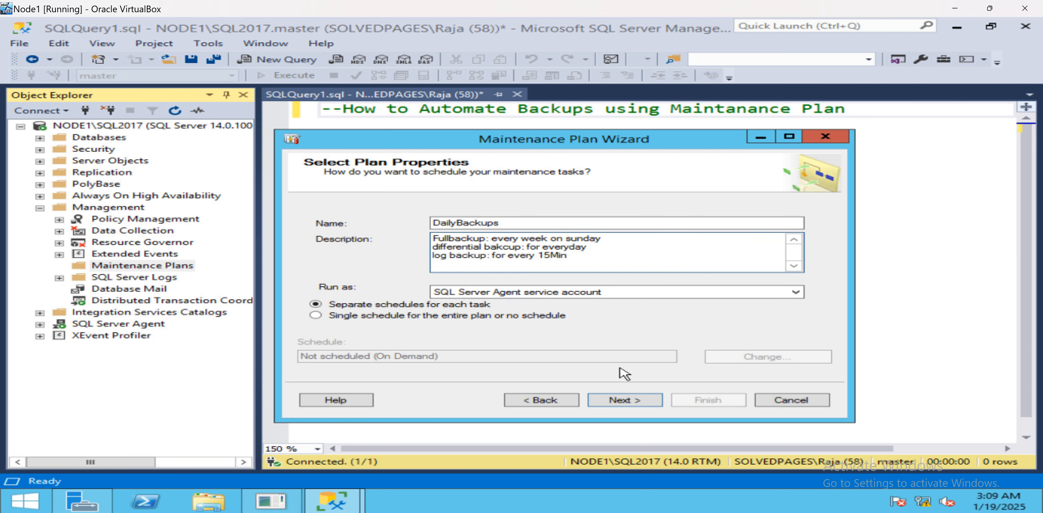
pyautogui.click(624, 400)
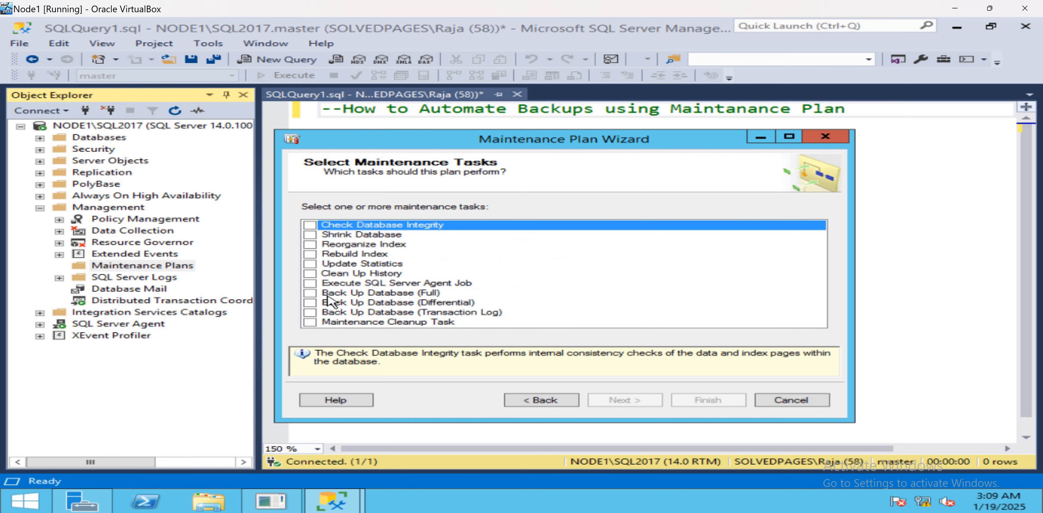
# Select the full, differential and transaction log backup tasks and accept the default task order.
pyautogui.click(309, 293)
pyautogui.click(310, 303)
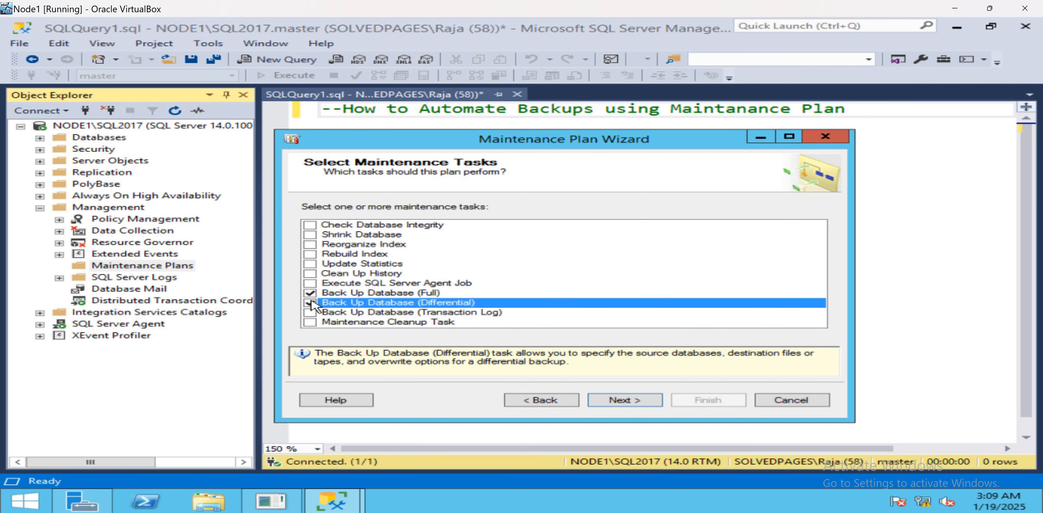
pyautogui.click(310, 312)
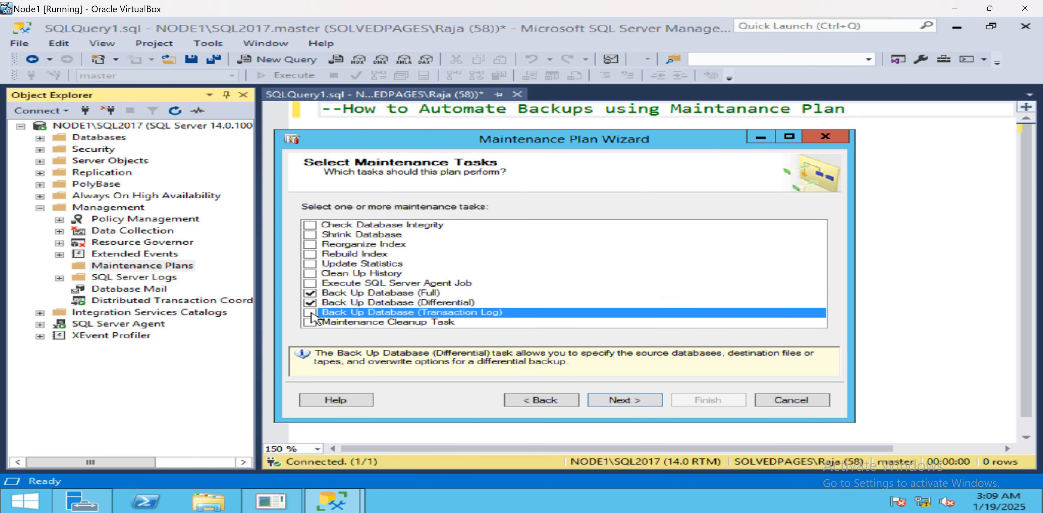
pyautogui.click(615, 401)
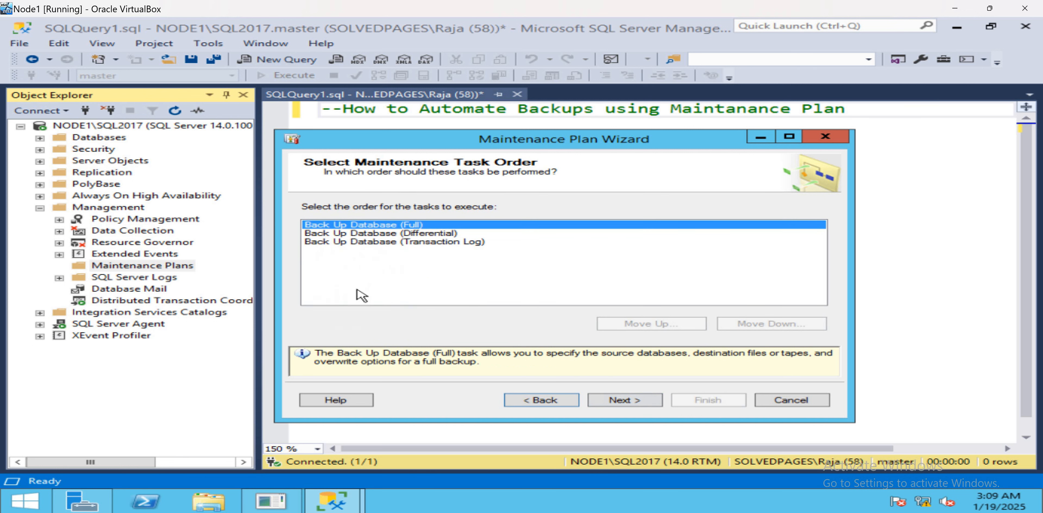
pyautogui.click(600, 402)
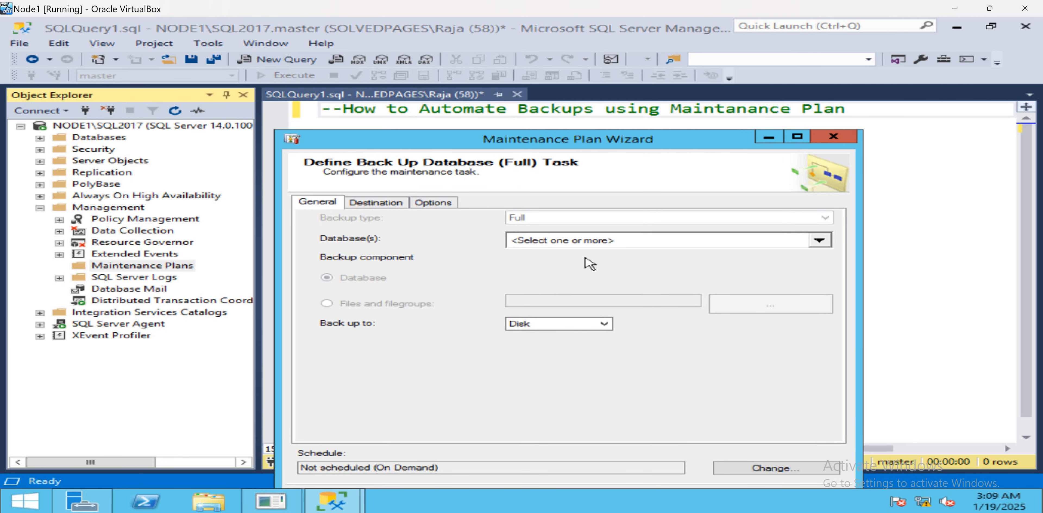
# Set the full backup task to use specific databases and tick Test and TESTDB.
pyautogui.click(819, 241)
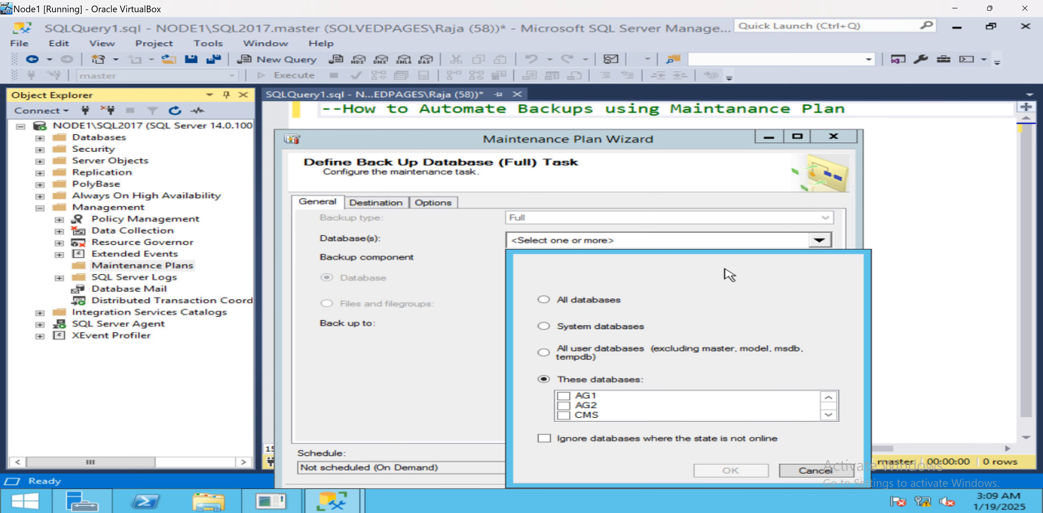
pyautogui.click(544, 300)
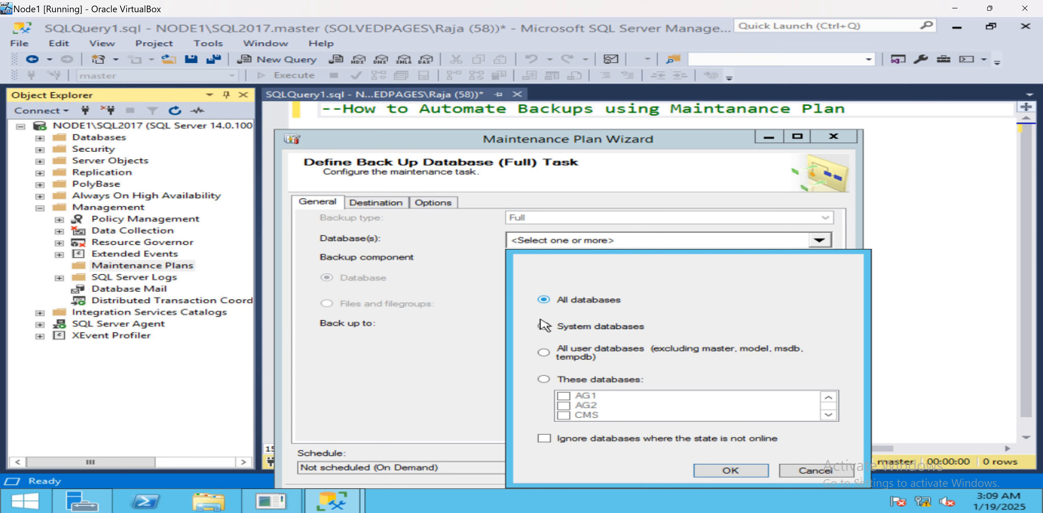
pyautogui.click(545, 327)
pyautogui.click(544, 379)
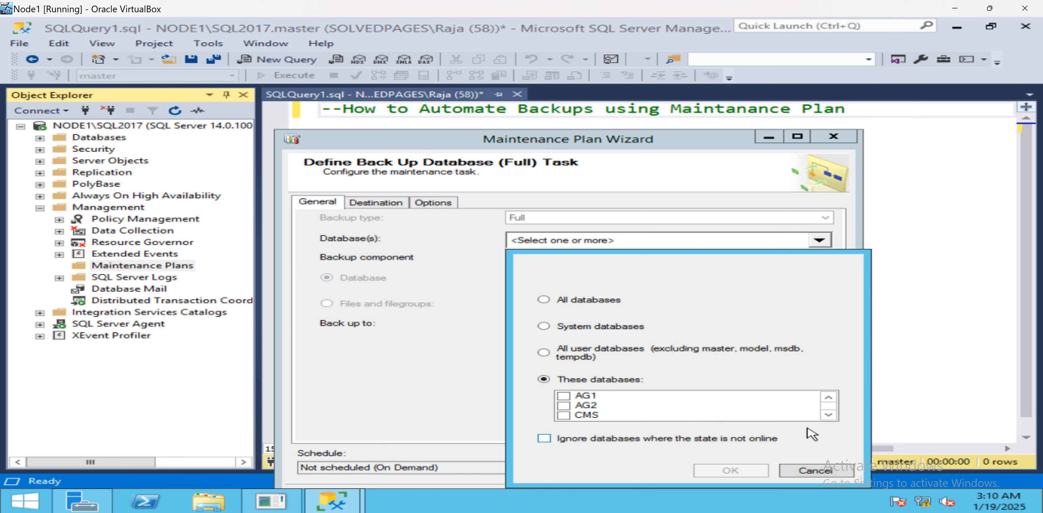
pyautogui.click(828, 414)
pyautogui.click(828, 415)
pyautogui.click(828, 415)
pyautogui.click(828, 415)
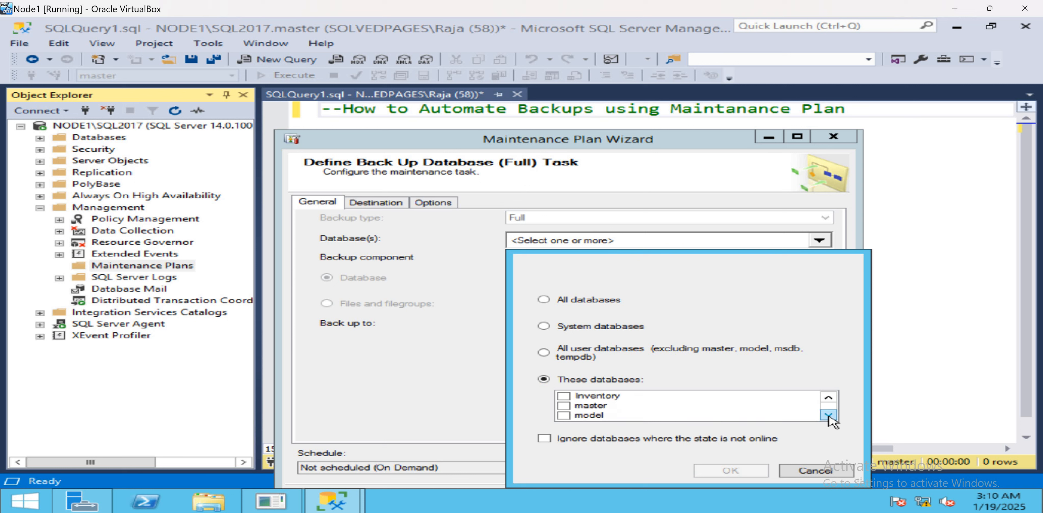
pyautogui.click(828, 415)
pyautogui.click(828, 414)
pyautogui.click(828, 415)
pyautogui.click(827, 415)
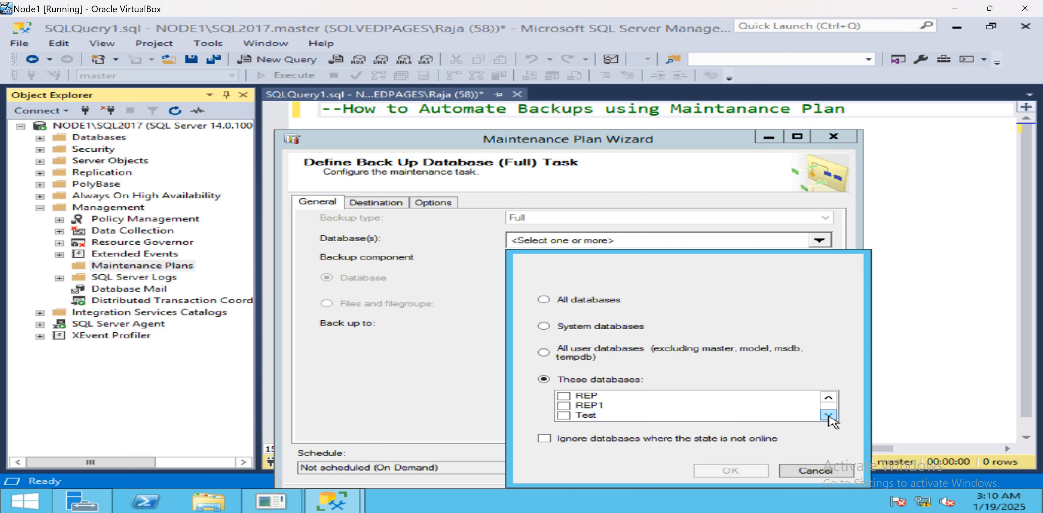
pyautogui.click(828, 414)
pyautogui.click(563, 405)
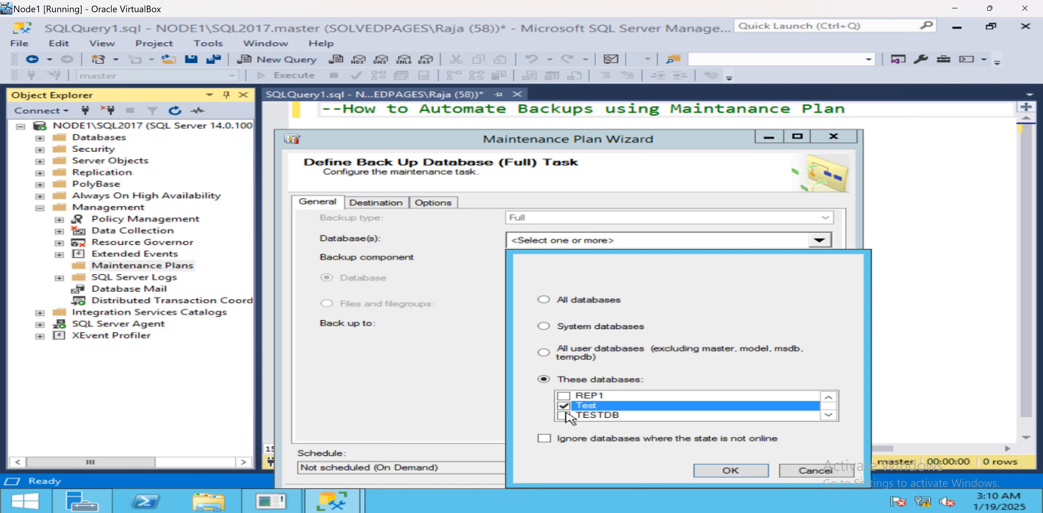
pyautogui.click(562, 415)
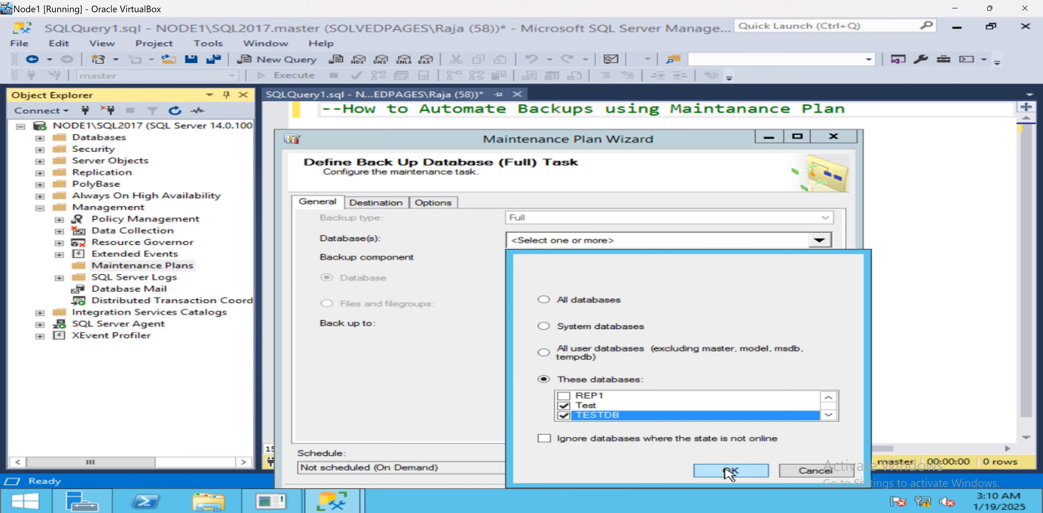
# Tick the master database too and confirm the database selection.
pyautogui.click(828, 397)
pyautogui.click(828, 398)
pyautogui.click(827, 397)
pyautogui.click(827, 397)
pyautogui.click(828, 398)
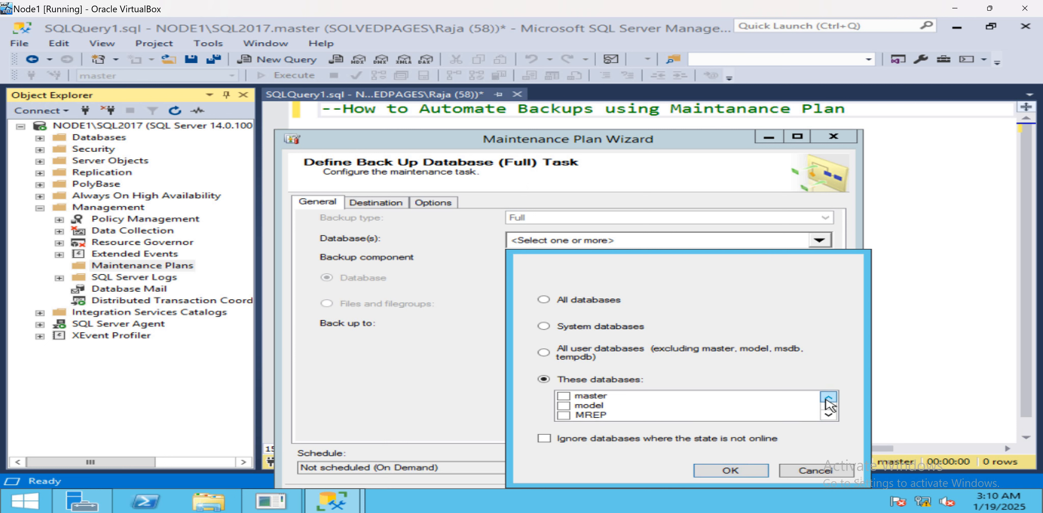
pyautogui.click(565, 397)
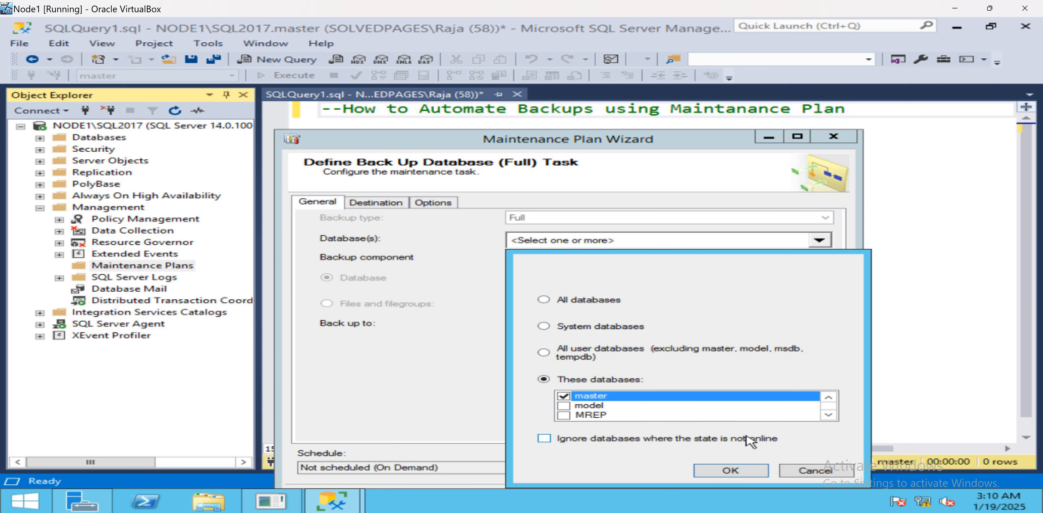
pyautogui.click(731, 471)
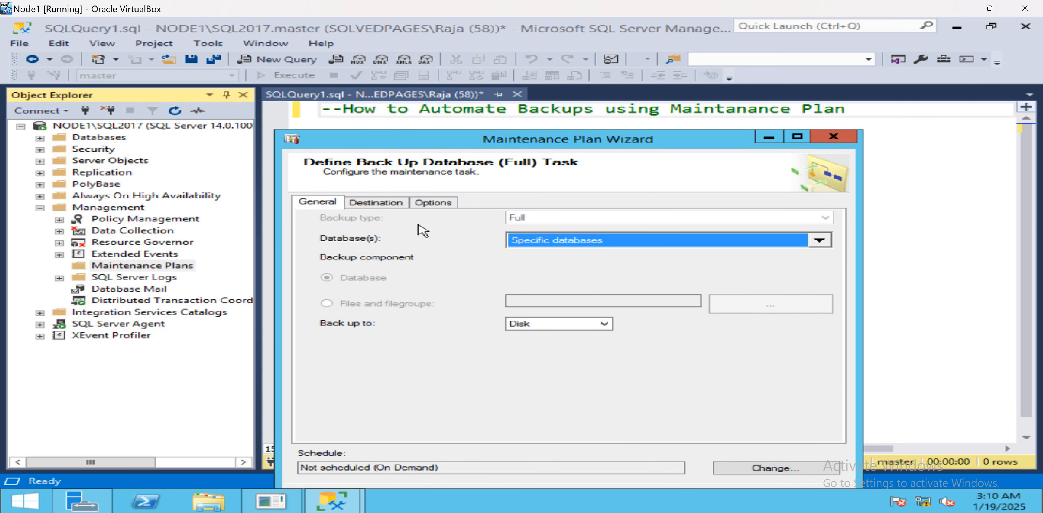
# Open the full backup task's Destination settings.
pyautogui.click(394, 205)
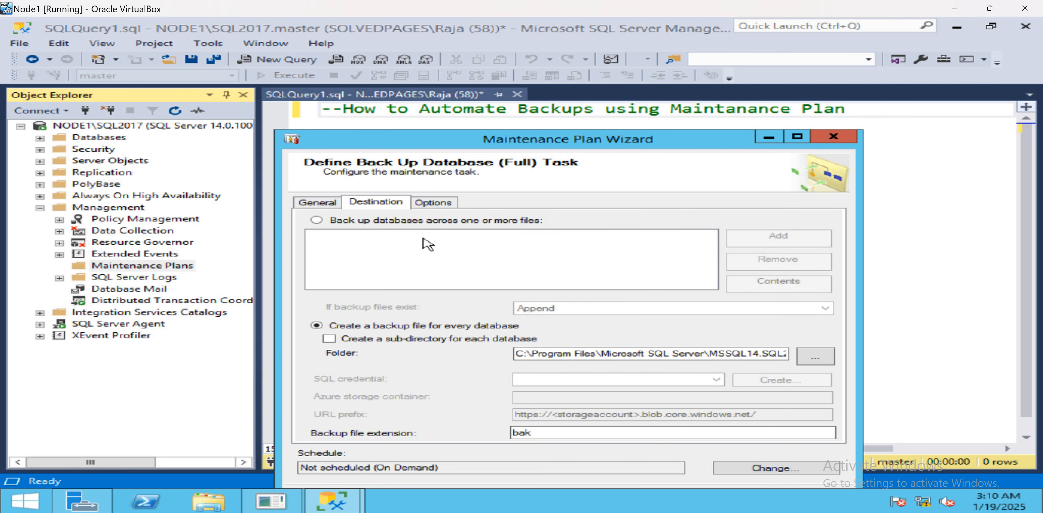
pyautogui.moveTo(431, 144); pyautogui.dragTo(423, 110)
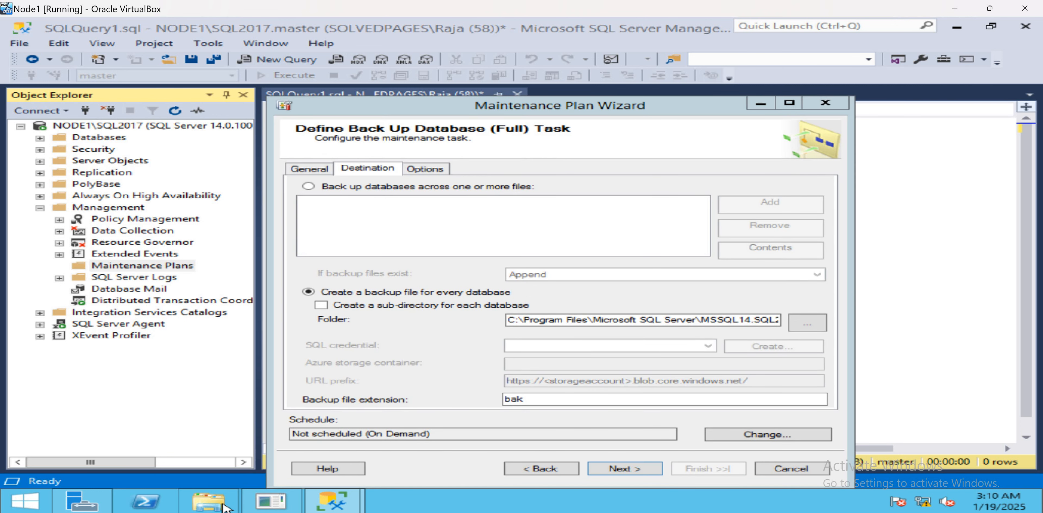
# Open File Explorer and browse into the C:\Backups folder.
pyautogui.click(219, 502)
pyautogui.doubleClick(492, 202)
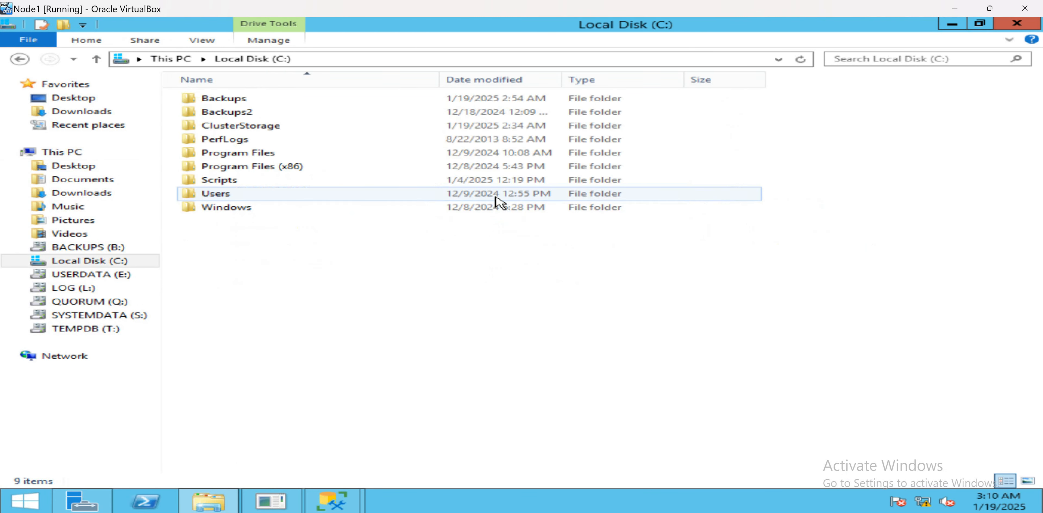
pyautogui.doubleClick(238, 100)
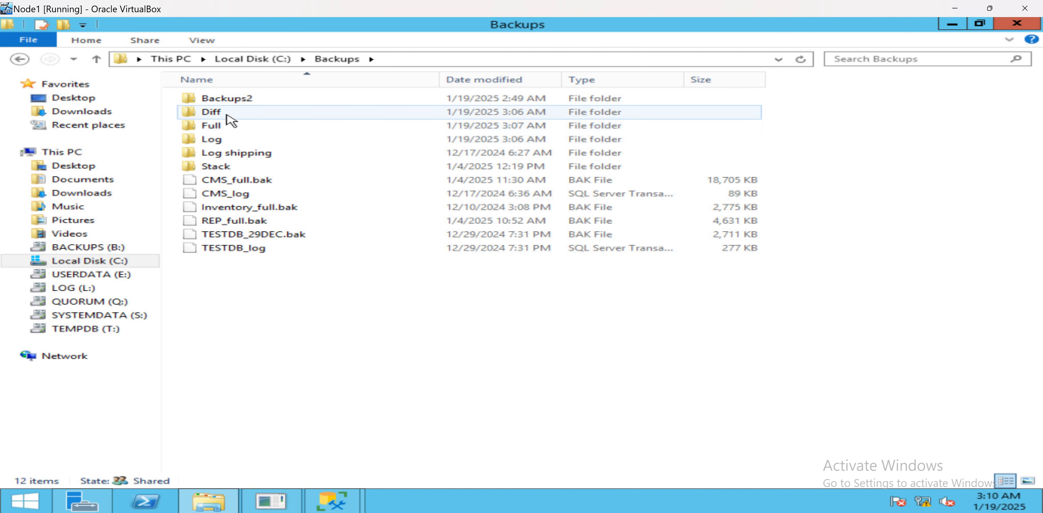
# Open the Full backup folder and copy its path C:\Backups\Full.
pyautogui.click(227, 128)
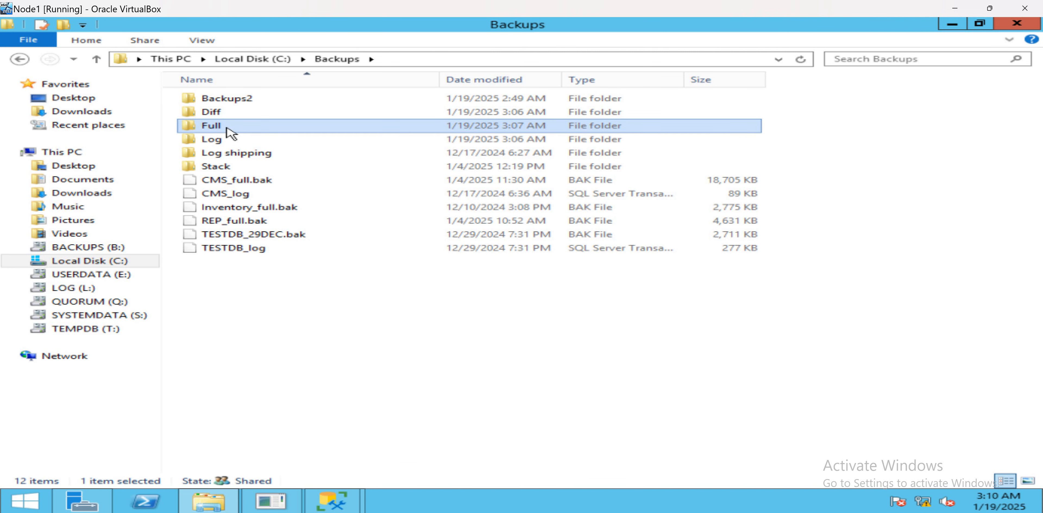
pyautogui.doubleClick(229, 129)
pyautogui.click(449, 60)
pyautogui.hotkey('ctrl', 'c')
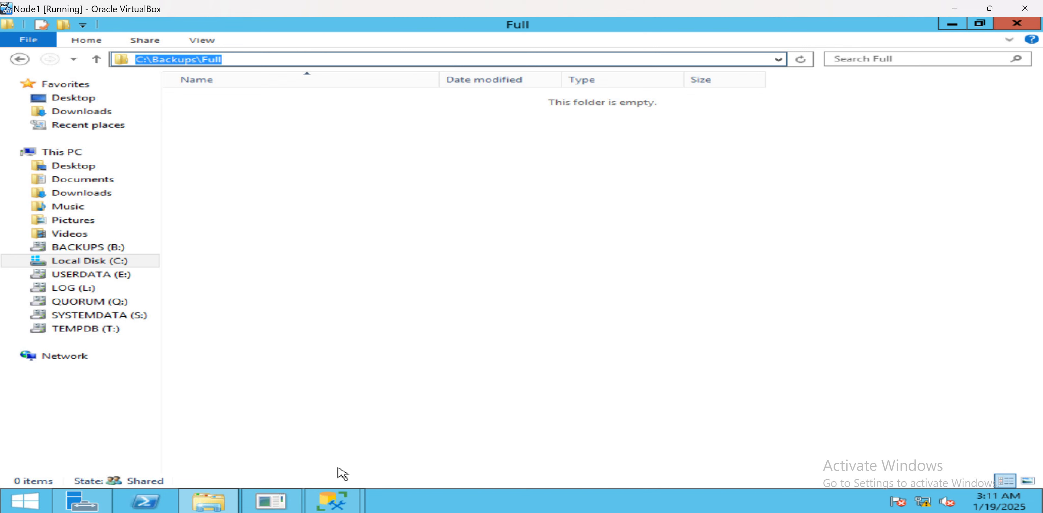
pyautogui.click(344, 506)
pyautogui.click(303, 449)
pyautogui.click(332, 502)
# Set the full backup destination folder to C:\Backups\Full and enable a sub-directory for each database.
pyautogui.click(427, 433)
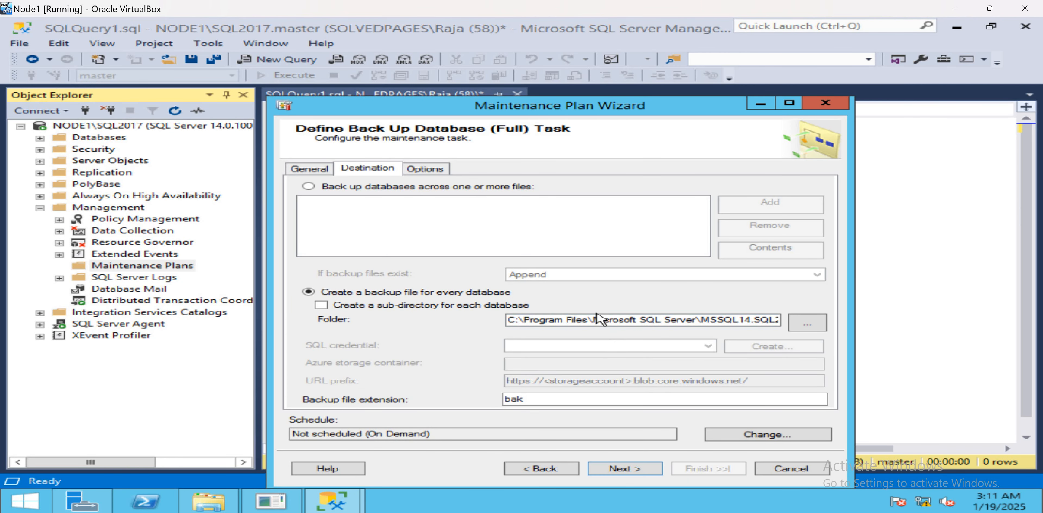
pyautogui.doubleClick(597, 319)
pyautogui.hotkey('ctrl', 'a')
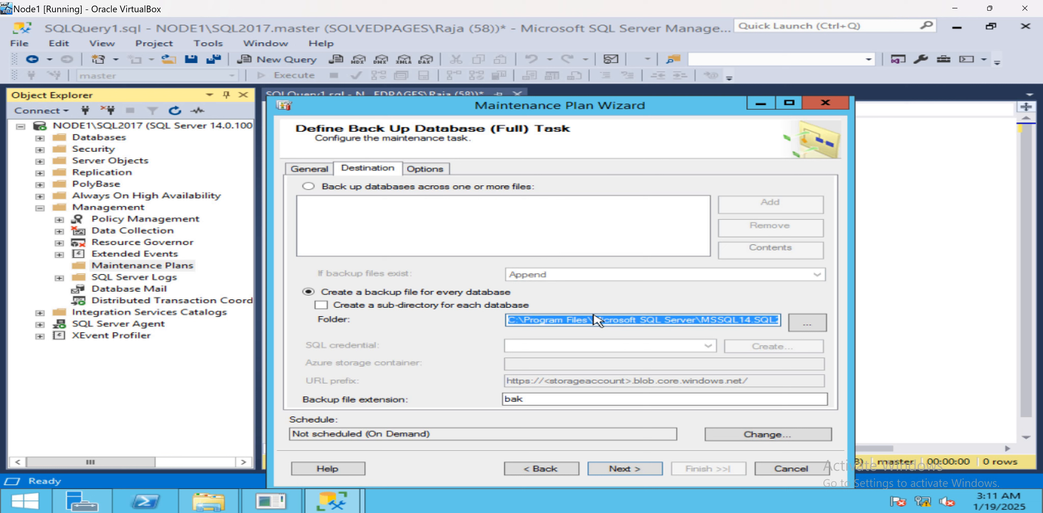
pyautogui.hotkey('ctrl', 'v')
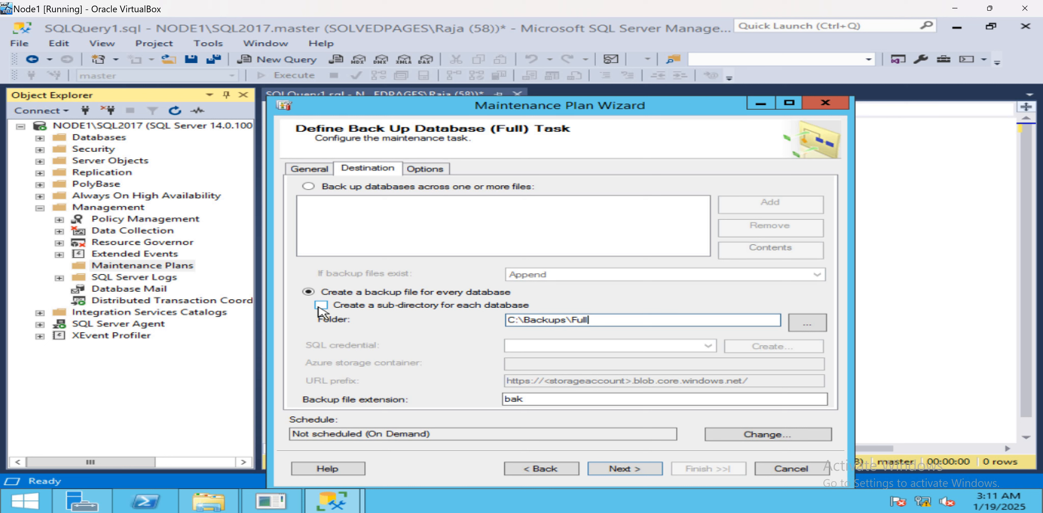
pyautogui.click(320, 311)
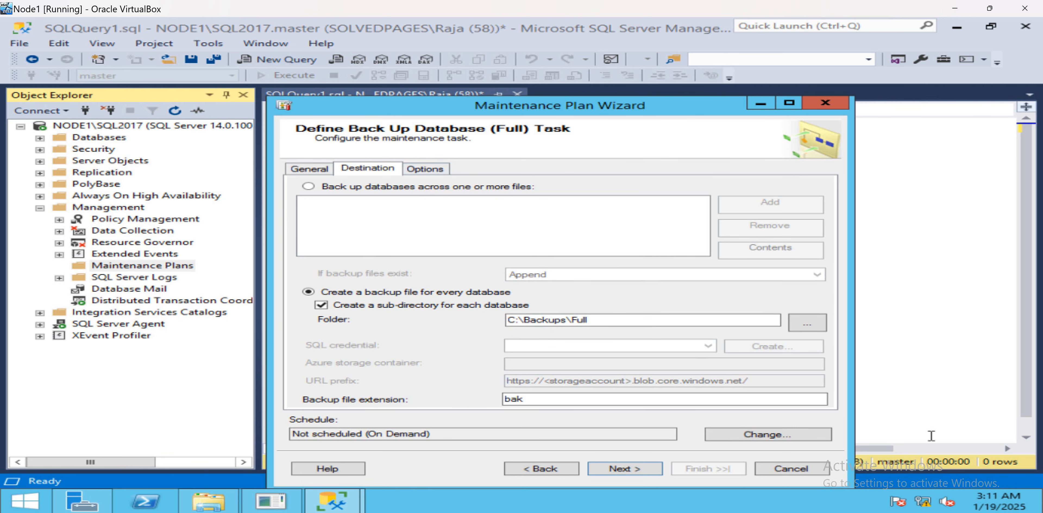
# Schedule the full backup weekly on Sunday at 3:15 AM and move on to the differential backup task.
pyautogui.click(789, 434)
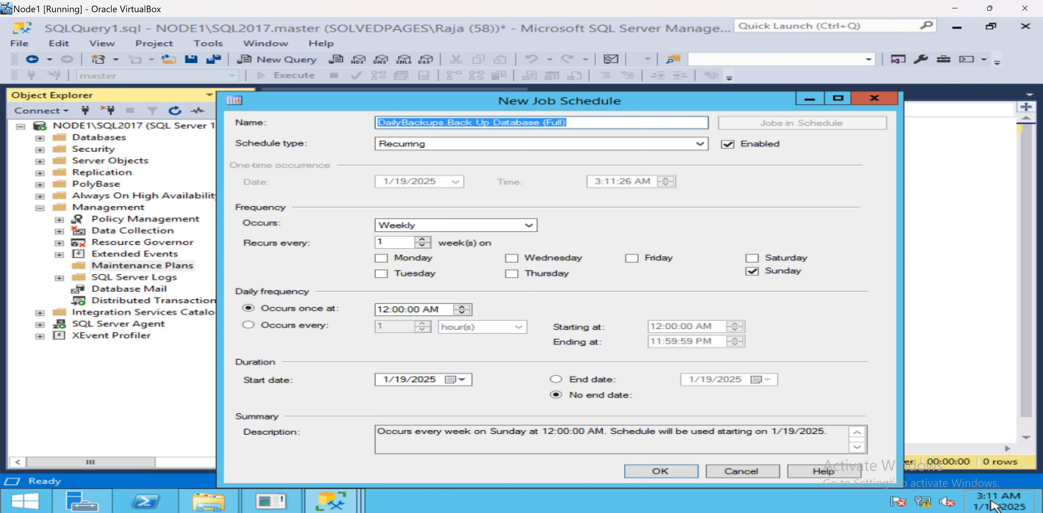
pyautogui.moveTo(991, 505)
pyautogui.click(382, 310)
pyautogui.write('3')
pyautogui.press('Right')
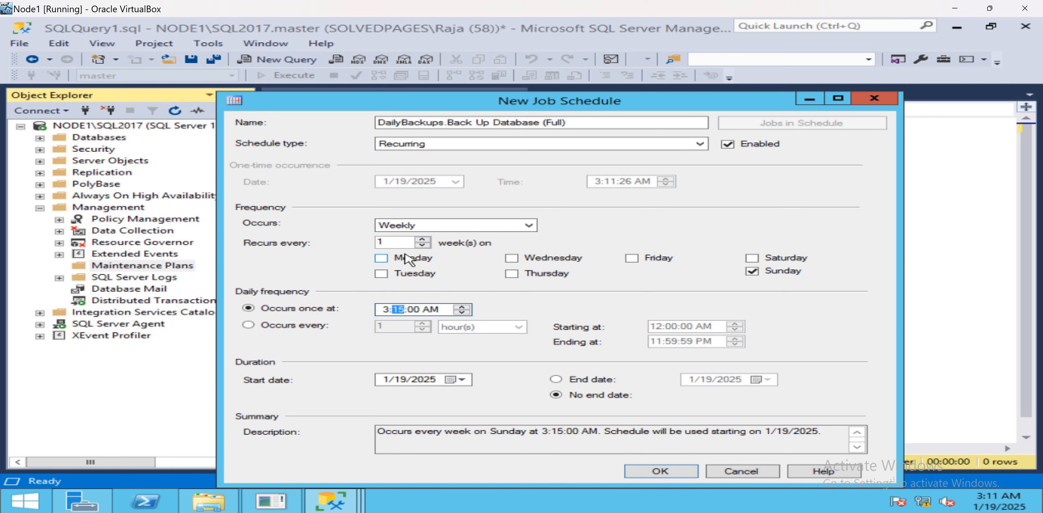
pyautogui.click(660, 473)
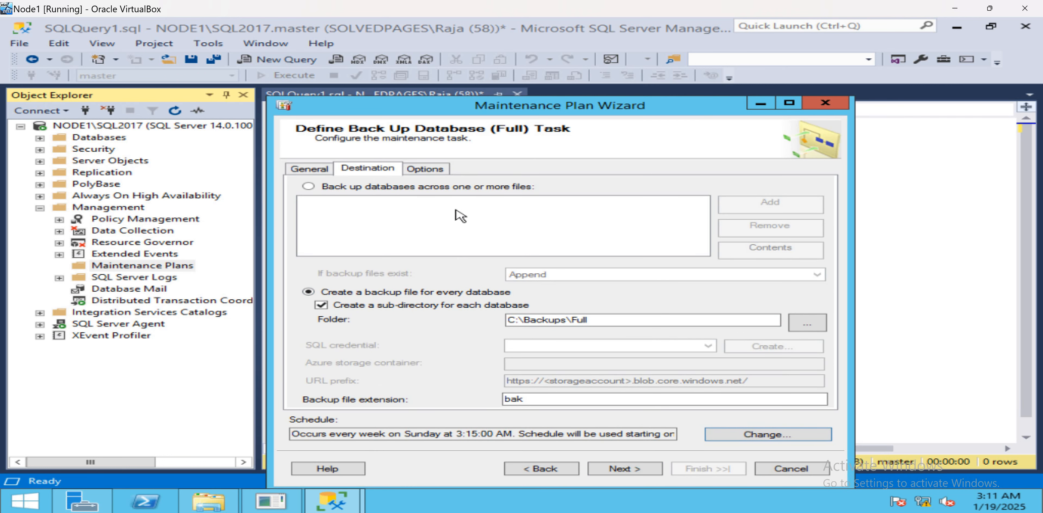
pyautogui.click(437, 173)
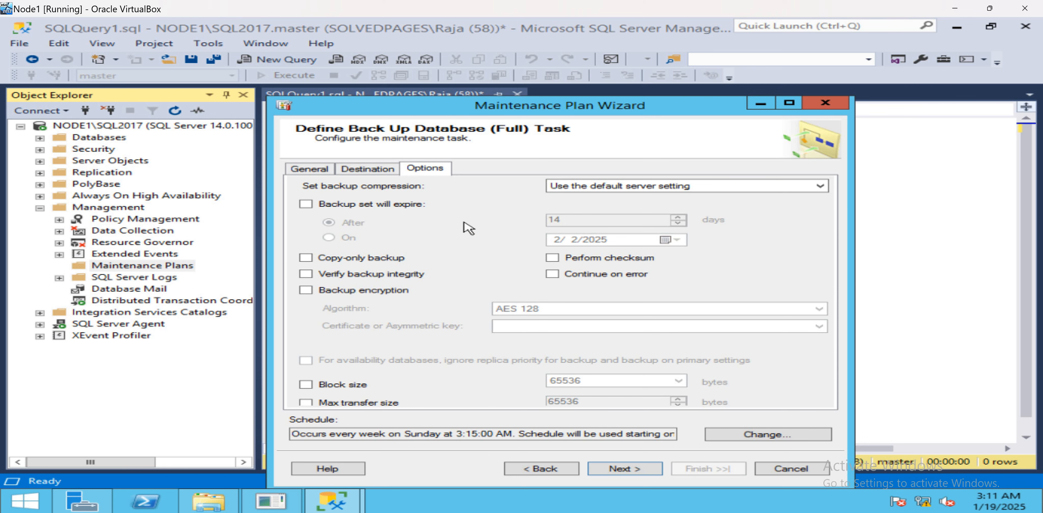
pyautogui.click(625, 469)
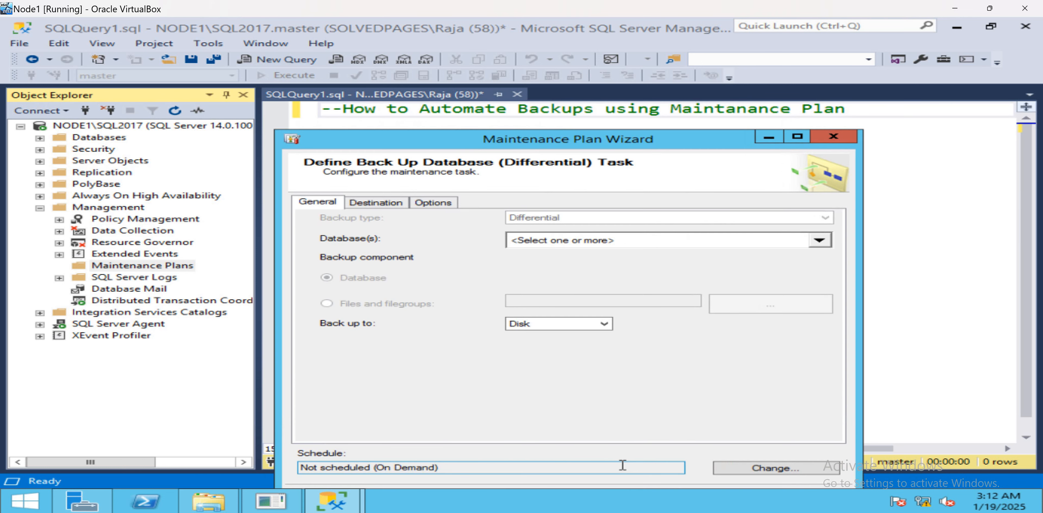
# Select the Test and TESTDB databases for the differential backup task.
pyautogui.click(820, 240)
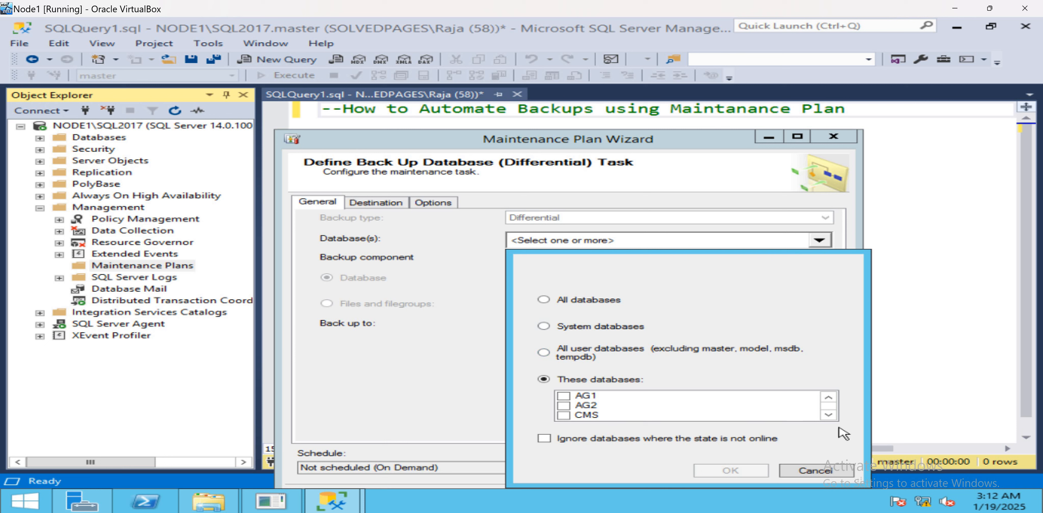
pyautogui.click(827, 414)
pyautogui.click(827, 414)
pyautogui.click(828, 415)
pyautogui.click(828, 414)
pyautogui.click(828, 415)
pyautogui.click(828, 414)
pyautogui.click(828, 415)
pyautogui.click(828, 415)
pyautogui.click(828, 414)
pyautogui.click(827, 414)
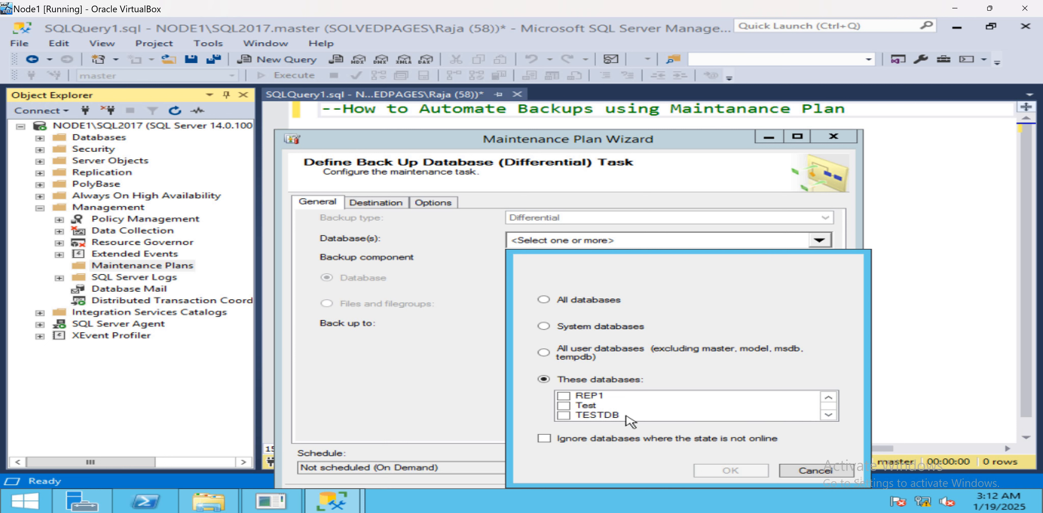
pyautogui.click(564, 405)
pyautogui.click(565, 415)
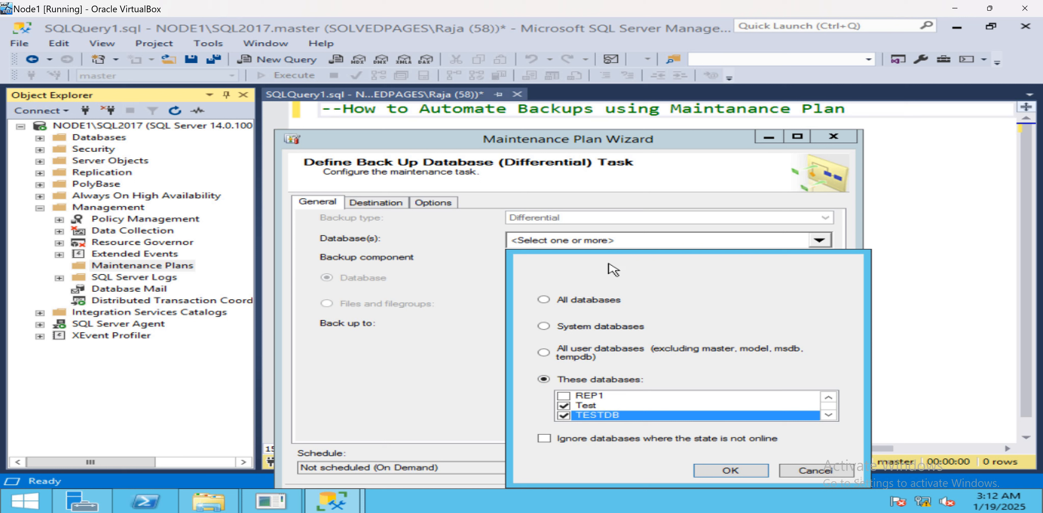
pyautogui.click(746, 472)
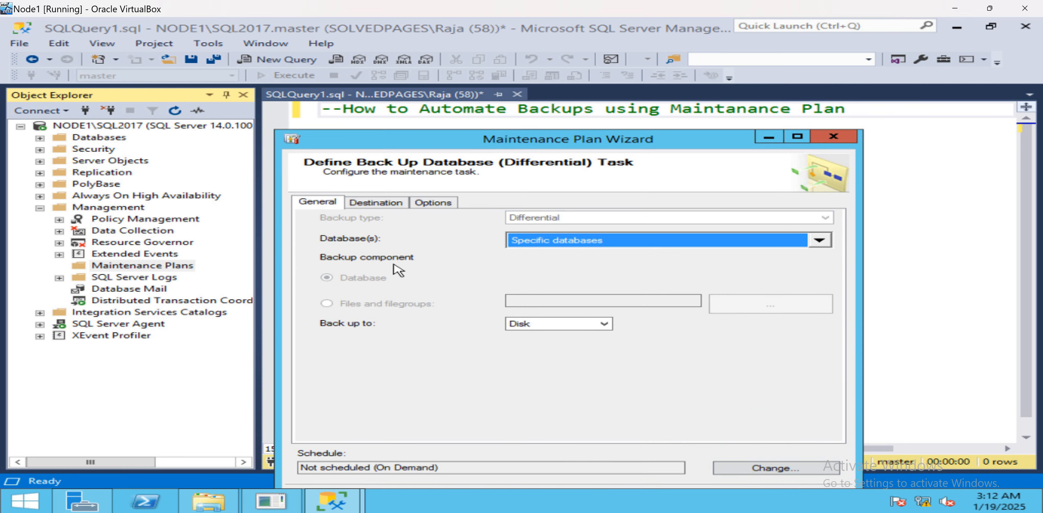
# Open the differential task's destination settings and copy the C:\Backups\Diff folder path.
pyautogui.click(380, 206)
pyautogui.click(209, 501)
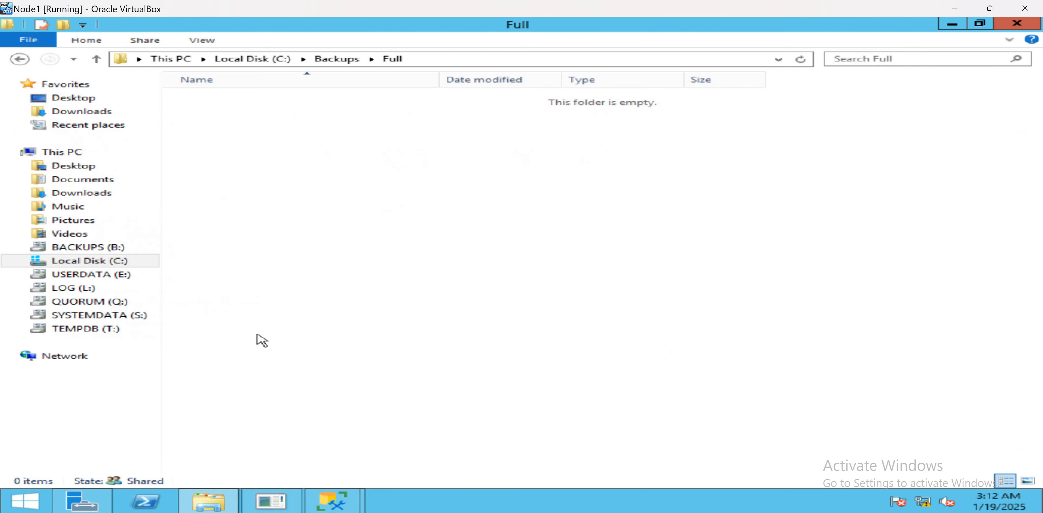
pyautogui.click(97, 60)
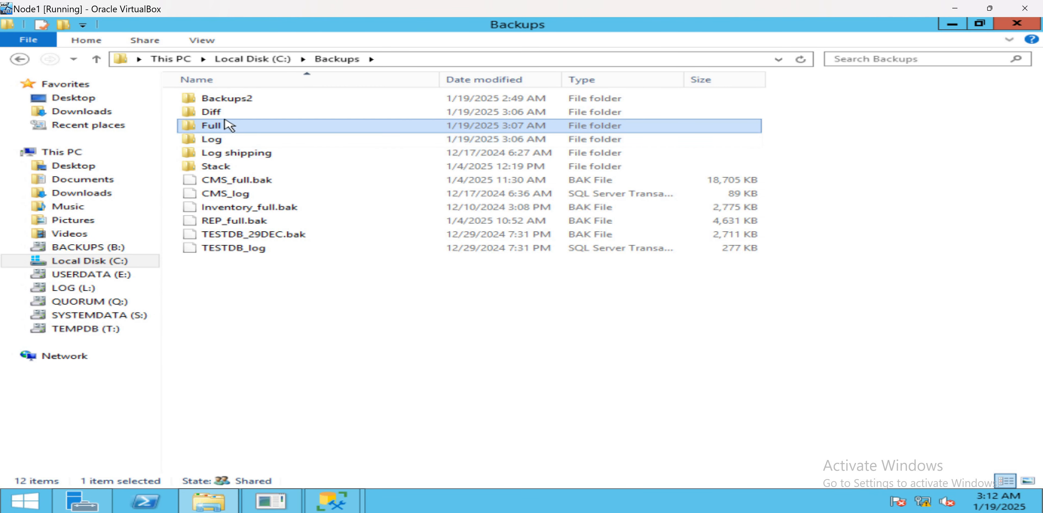
pyautogui.doubleClick(224, 110)
pyautogui.click(446, 60)
pyautogui.hotkey('ctrl', 'c')
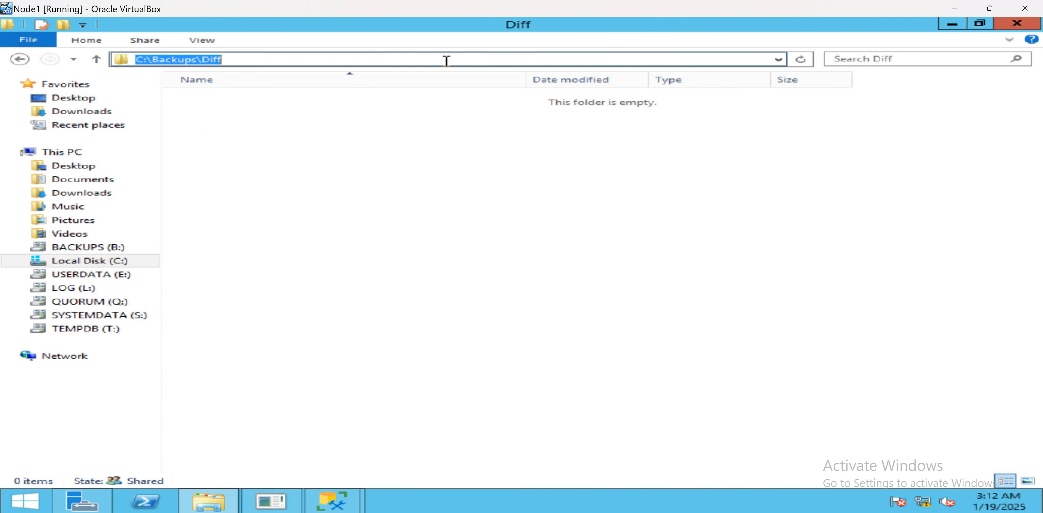
pyautogui.click(333, 501)
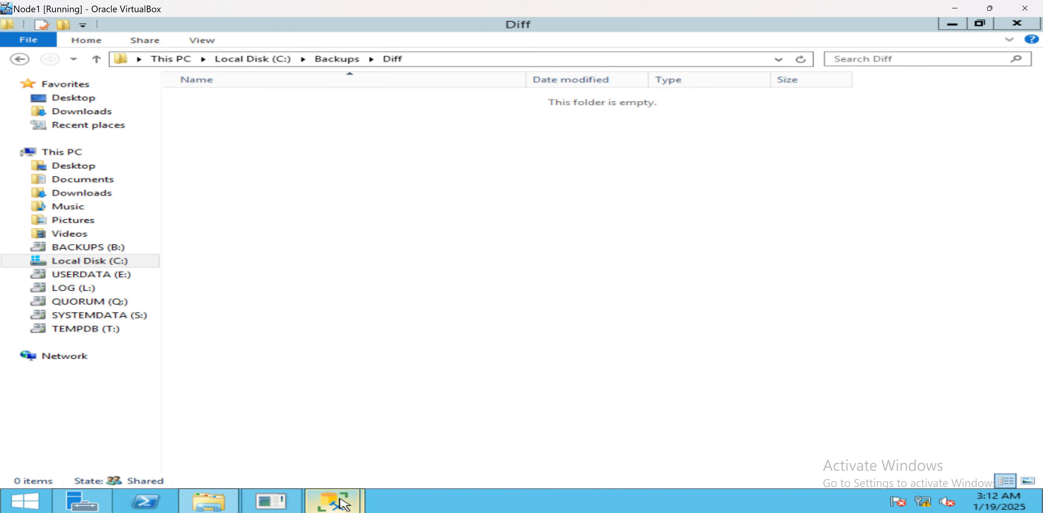
pyautogui.click(301, 443)
pyautogui.click(346, 499)
# Set the differential backup destination folder to C:\Backups\Diff.
pyautogui.click(430, 458)
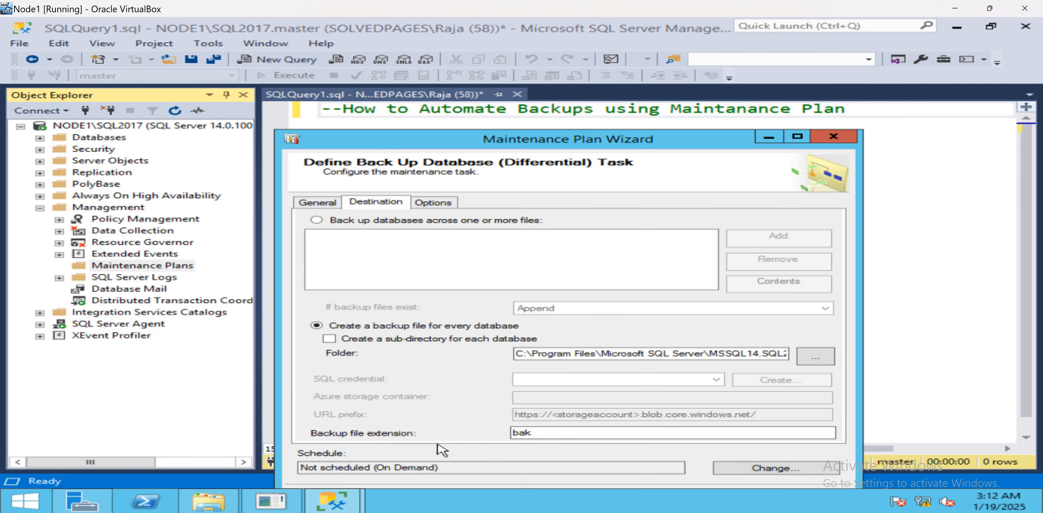
pyautogui.doubleClick(562, 351)
pyautogui.hotkey('ctrl', 'a')
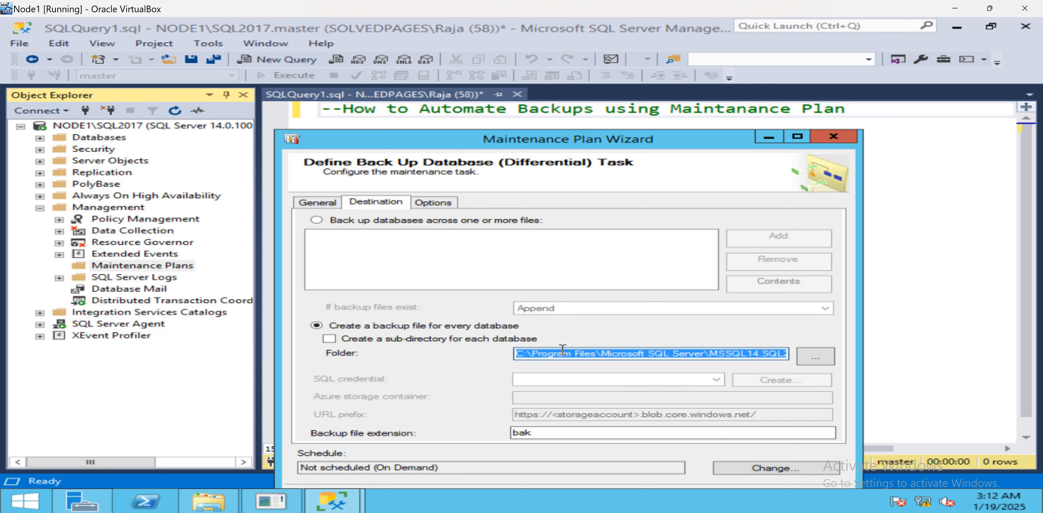
pyautogui.hotkey('ctrl', 'v')
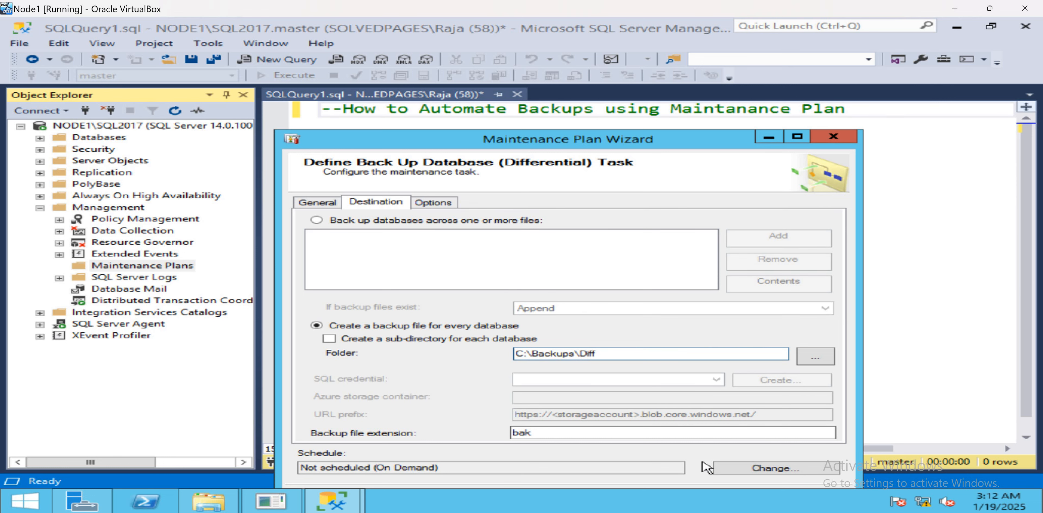
# Schedule the differential backup daily at 3:16 AM and move on to the transaction log backup task.
pyautogui.click(735, 470)
pyautogui.click(482, 225)
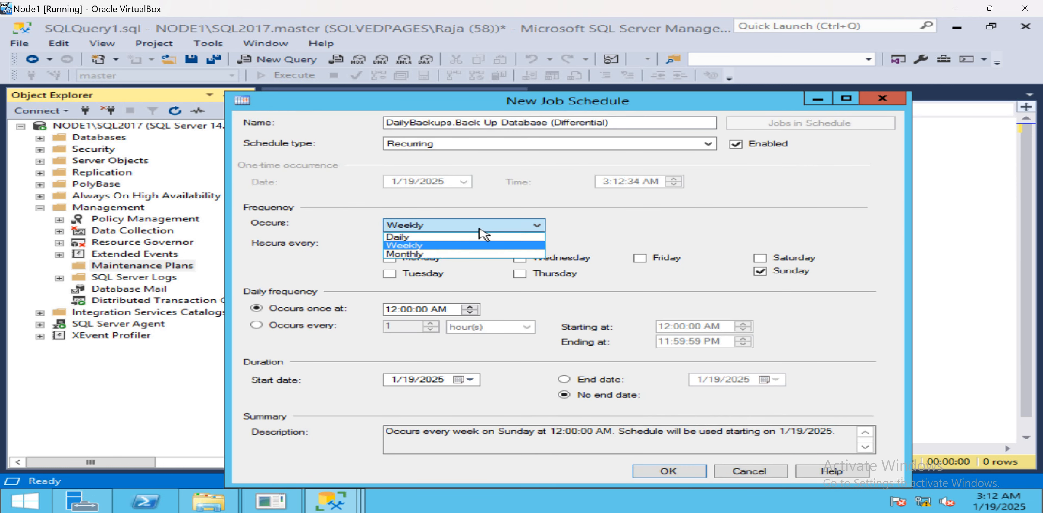
pyautogui.click(451, 246)
pyautogui.click(445, 225)
pyautogui.click(437, 237)
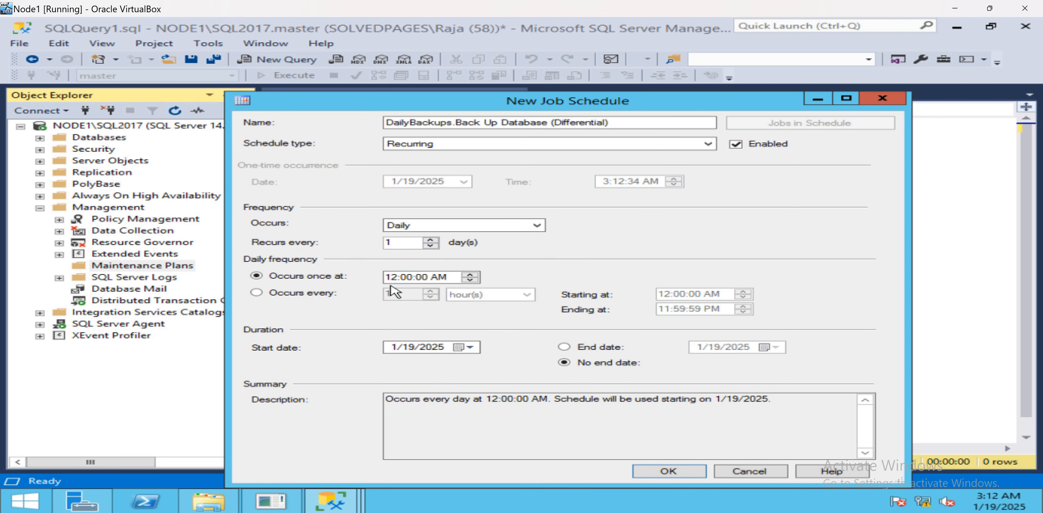
pyautogui.click(394, 276)
pyautogui.write('03')
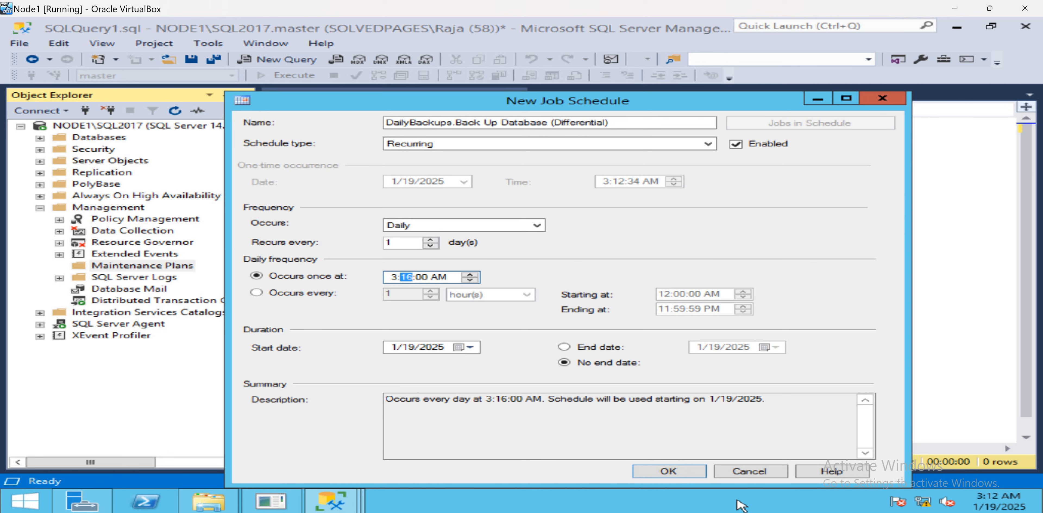
pyautogui.click(681, 475)
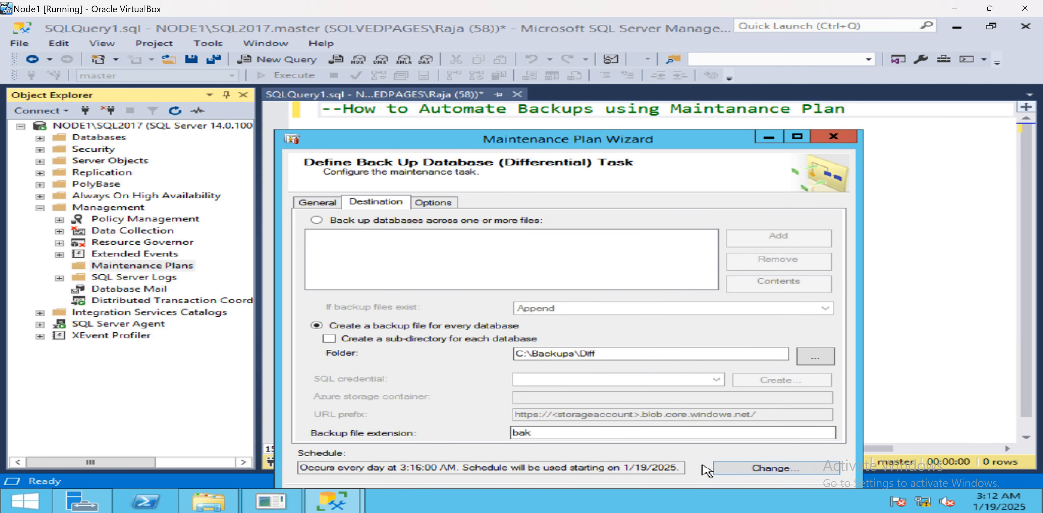
pyautogui.moveTo(587, 140); pyautogui.dragTo(577, 103)
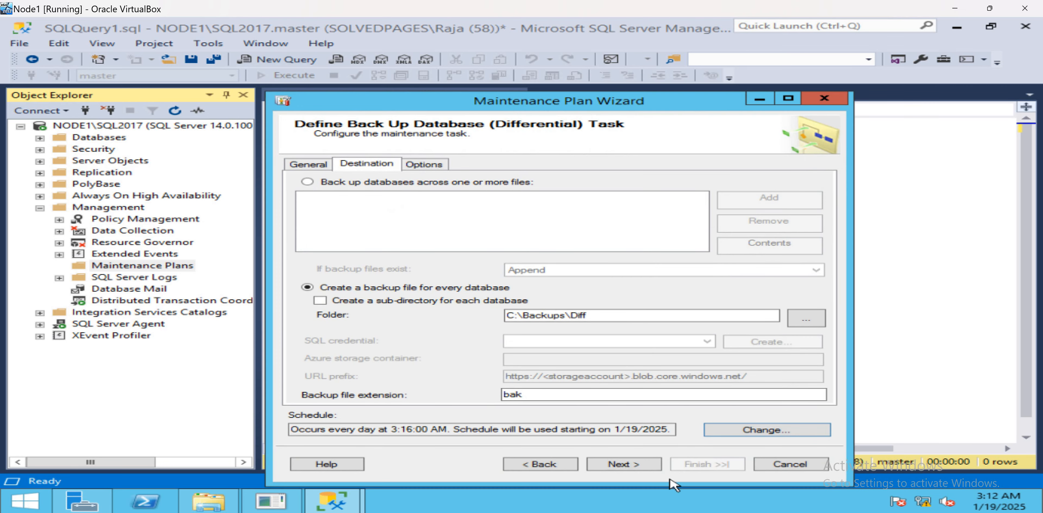
pyautogui.click(630, 466)
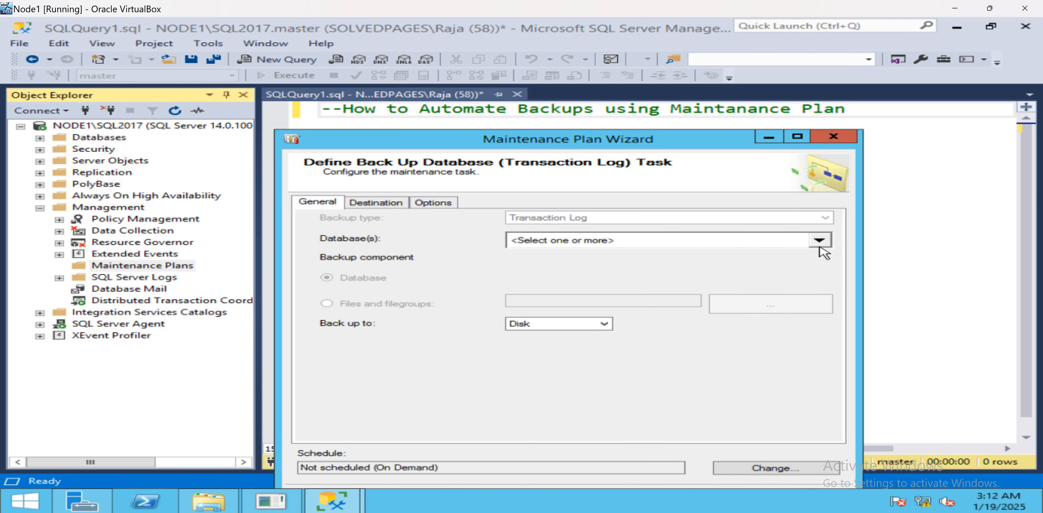
# Tick the Test database for the transaction log backup task.
pyautogui.click(819, 240)
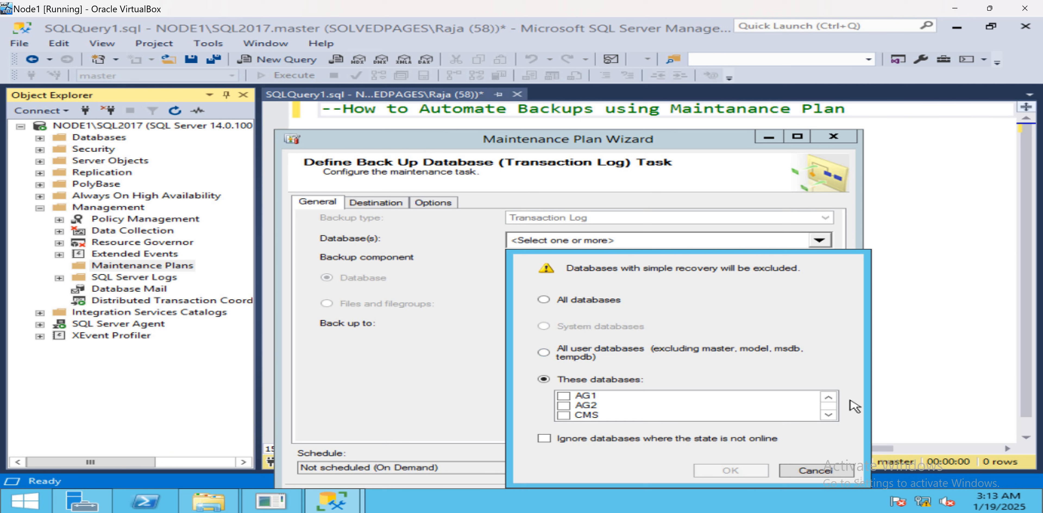
pyautogui.click(829, 414)
pyautogui.click(828, 415)
pyautogui.click(829, 415)
pyautogui.click(828, 414)
pyautogui.click(828, 415)
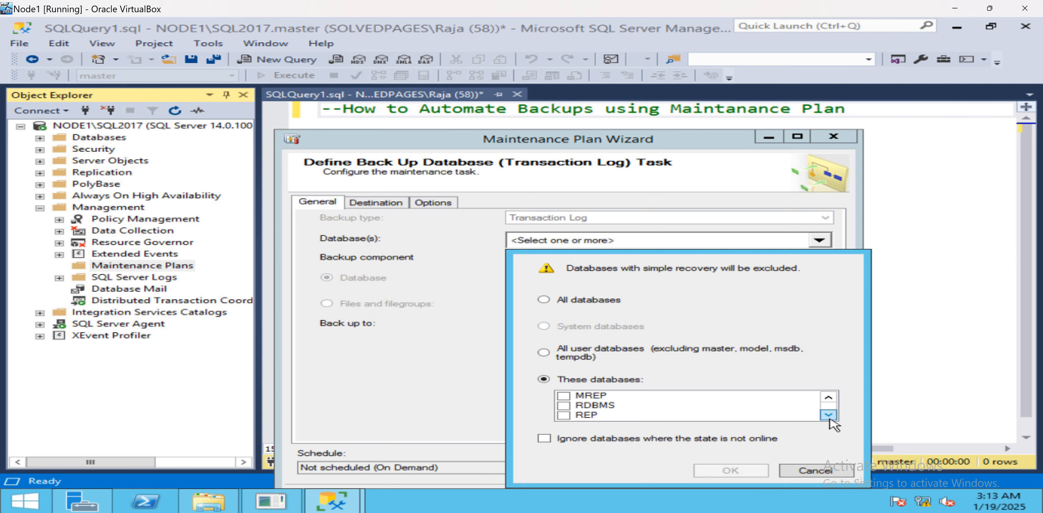
pyautogui.click(829, 414)
pyautogui.click(828, 414)
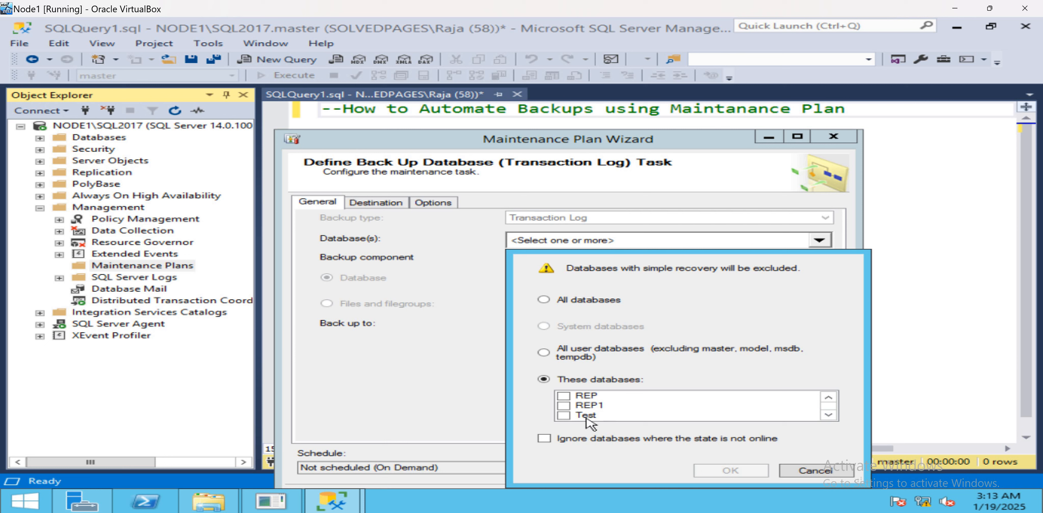
pyautogui.click(564, 415)
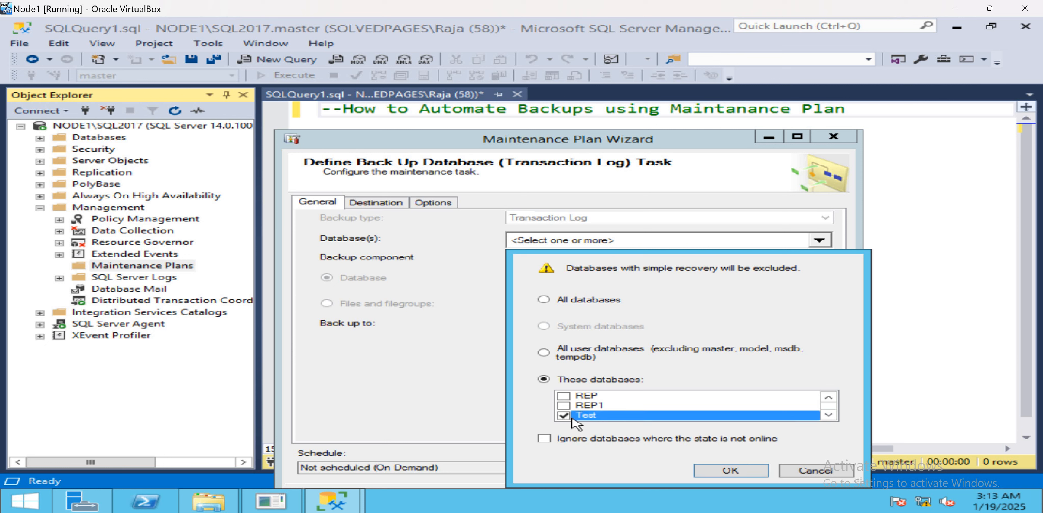
pyautogui.click(828, 398)
pyautogui.click(828, 397)
pyautogui.click(828, 398)
pyautogui.click(828, 398)
pyautogui.click(828, 398)
pyautogui.click(829, 398)
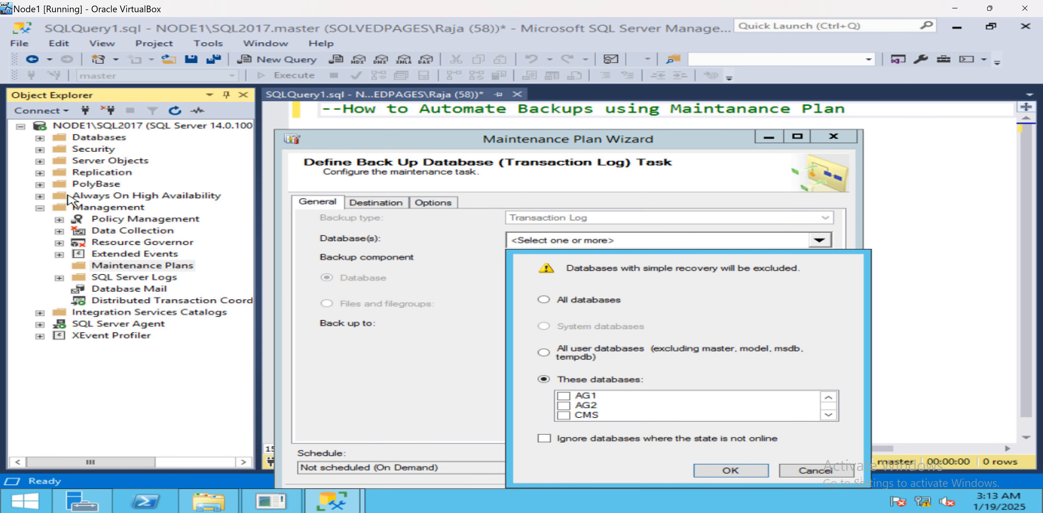
# Check the recovery model of the TESTDB database in its properties, then close the properties window.
pyautogui.click(40, 139)
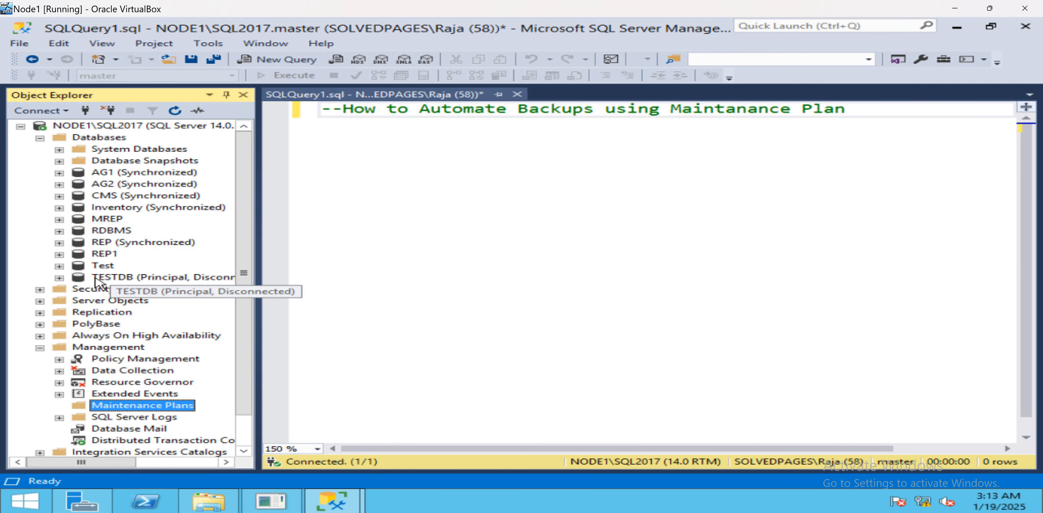
pyautogui.rightClick(106, 281)
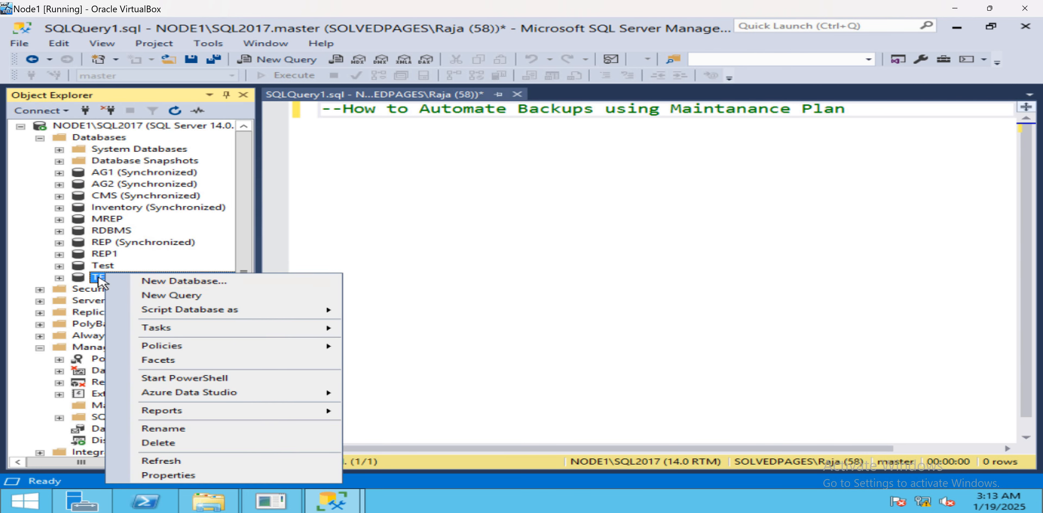
pyautogui.click(91, 278)
pyautogui.rightClick(103, 280)
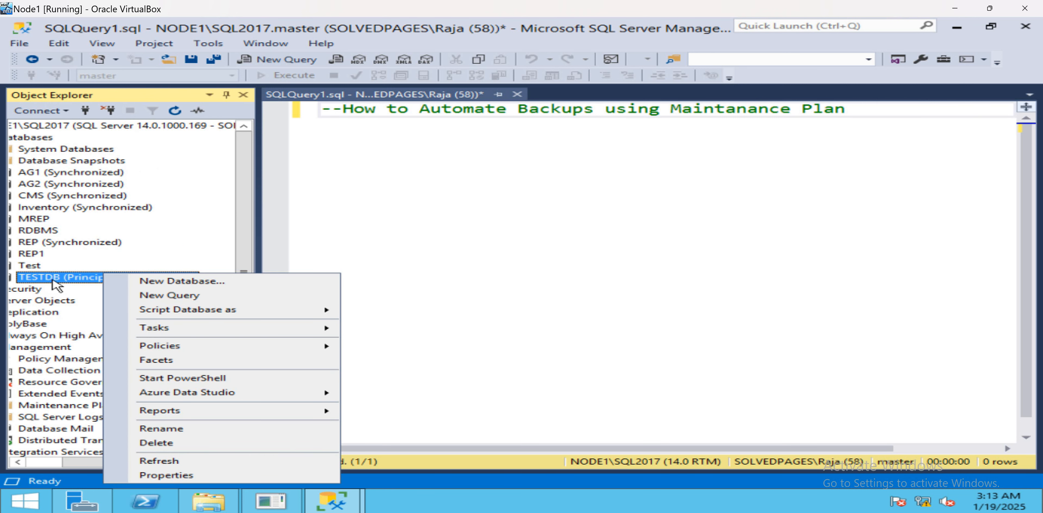
pyautogui.moveTo(75, 465); pyautogui.dragTo(36, 462)
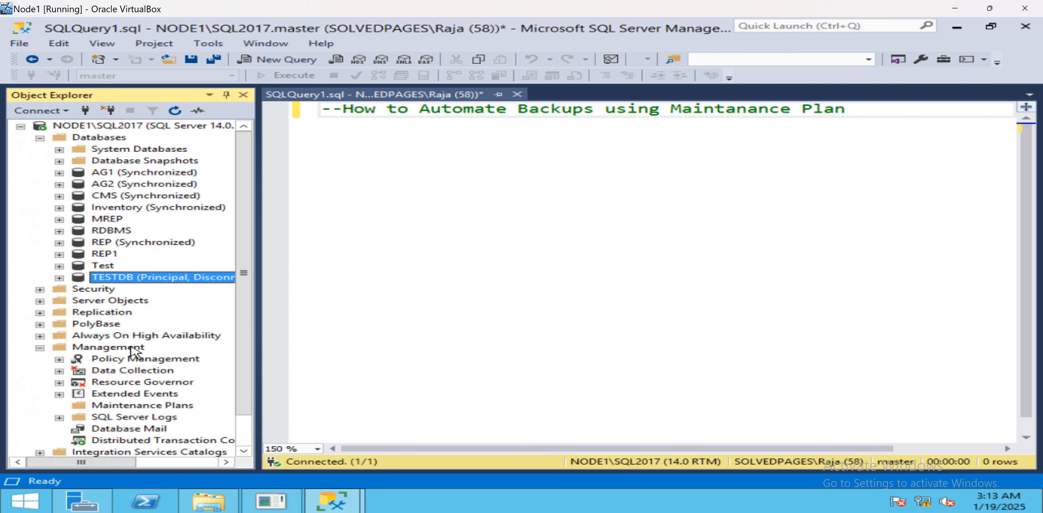
pyautogui.rightClick(106, 280)
pyautogui.click(190, 478)
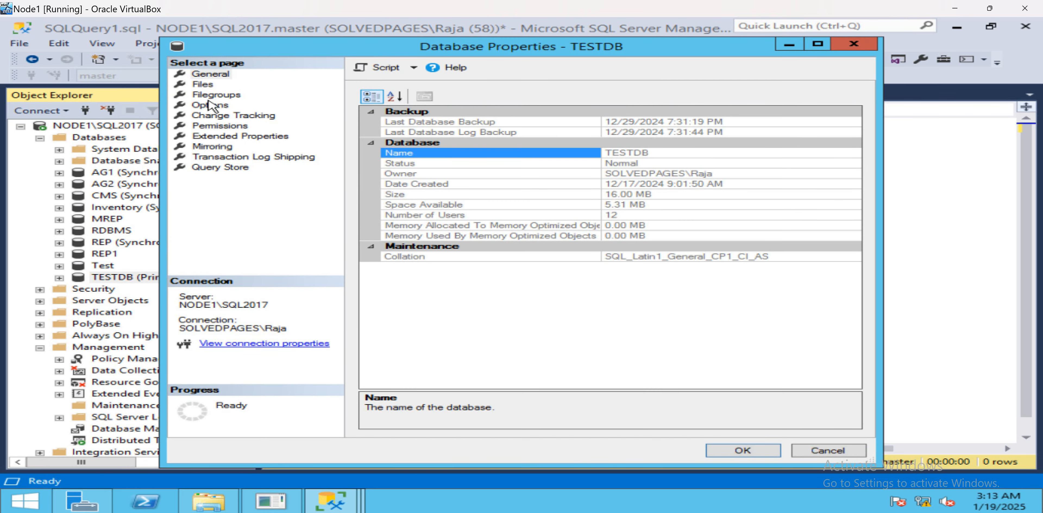
pyautogui.click(209, 104)
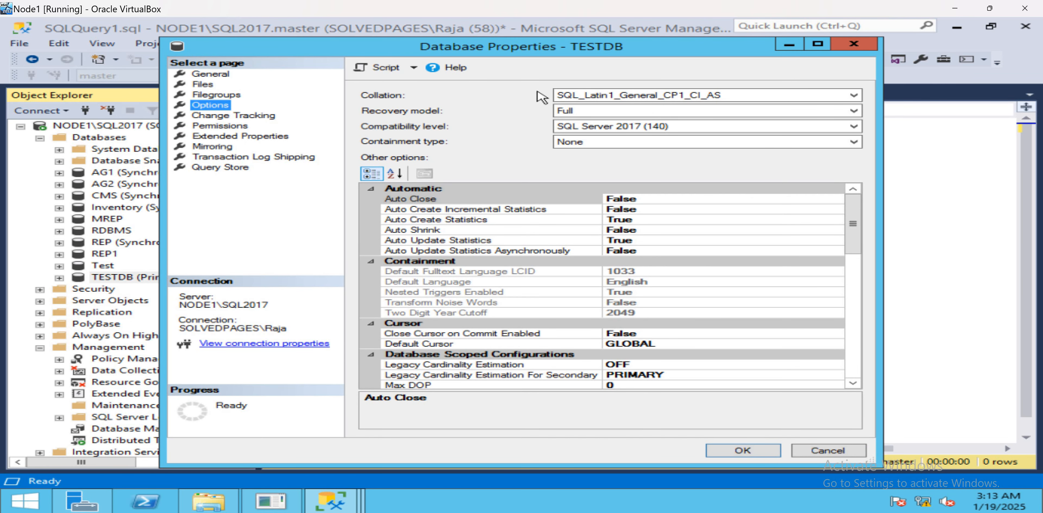
pyautogui.click(838, 45)
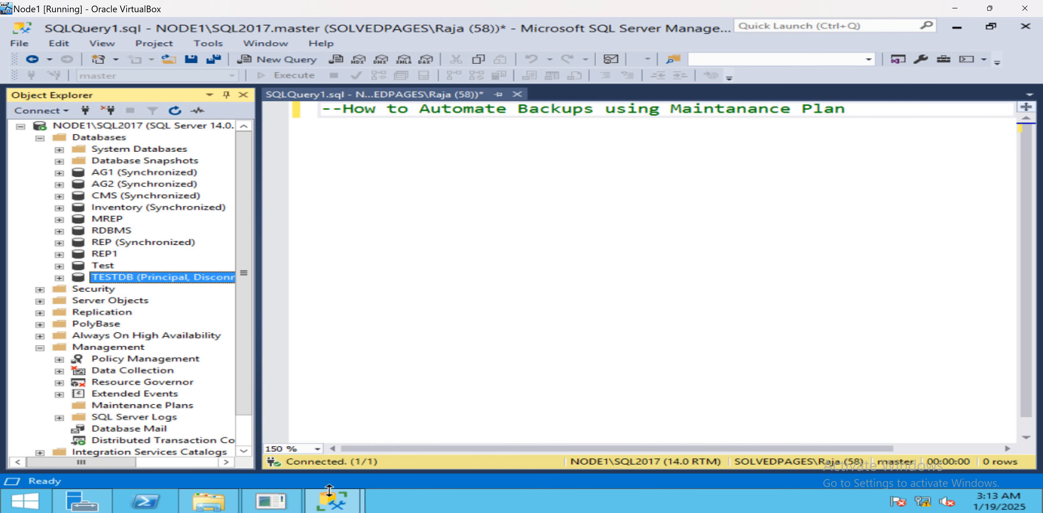
# Add TESTDB to the databases selected for the transaction log backup task.
pyautogui.click(337, 503)
pyautogui.click(421, 445)
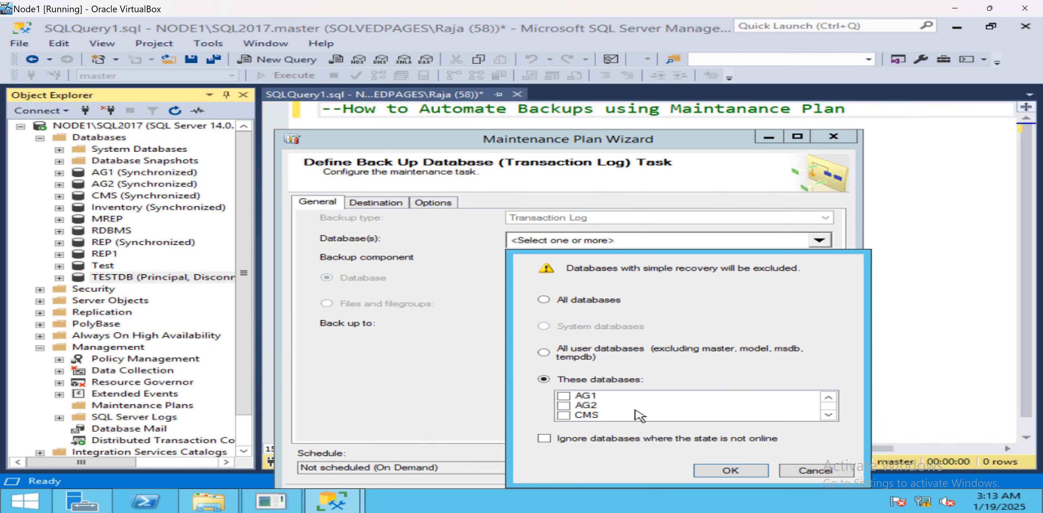
pyautogui.scroll(-3, 635, 410)
pyautogui.click(563, 415)
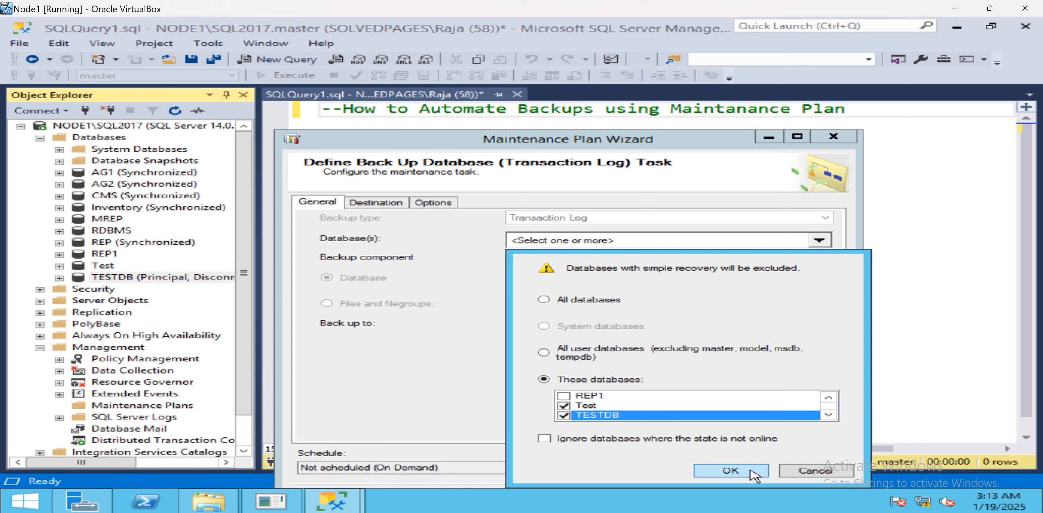
pyautogui.click(728, 473)
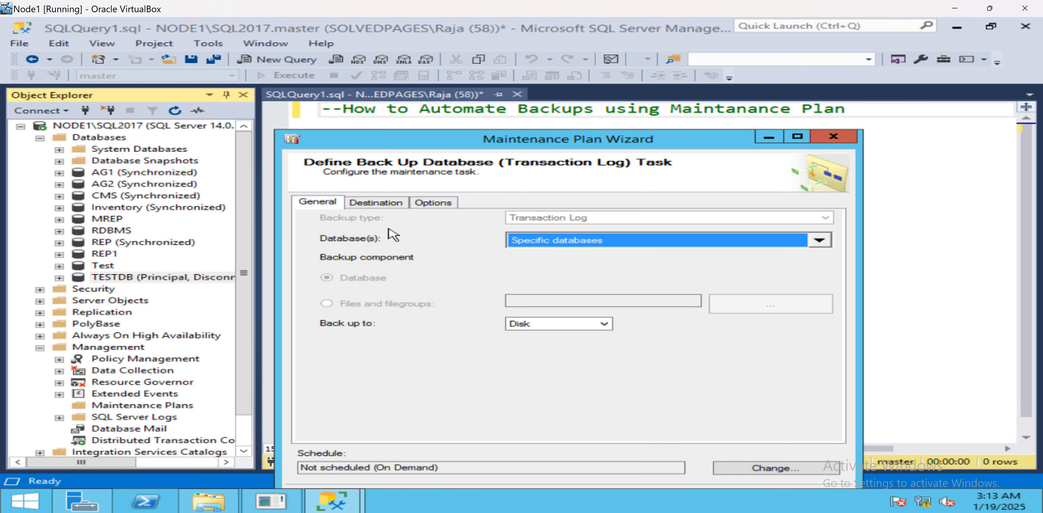
# Open the transaction log task's destination settings and copy the C:\Backups\Log folder path.
pyautogui.click(379, 205)
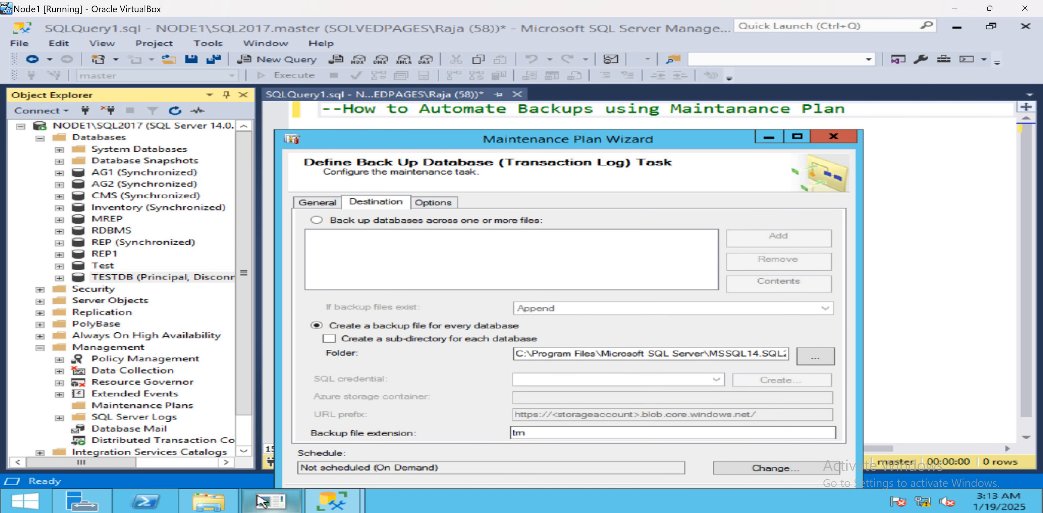
pyautogui.click(209, 501)
pyautogui.click(96, 59)
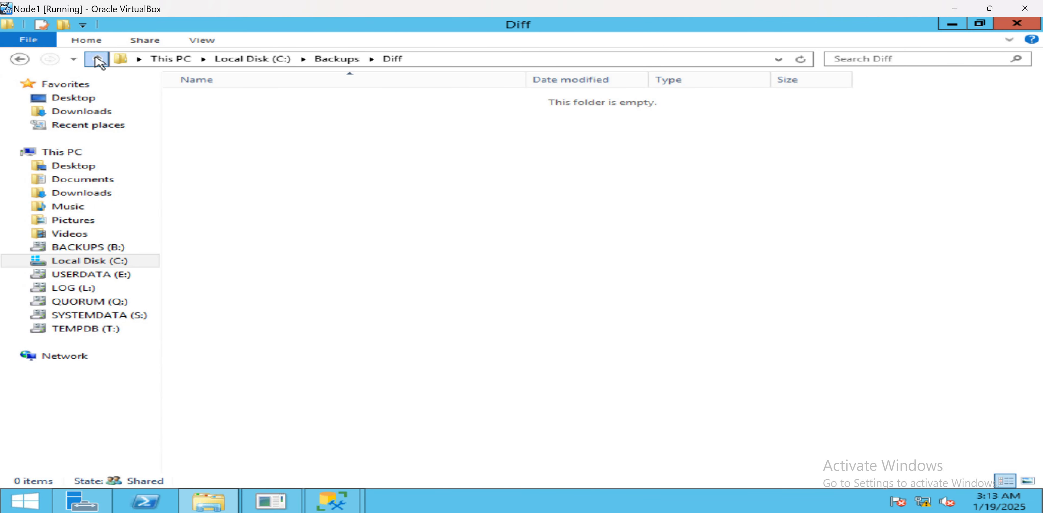
pyautogui.doubleClick(247, 140)
pyautogui.click(452, 59)
pyautogui.hotkey('ctrl', 'c')
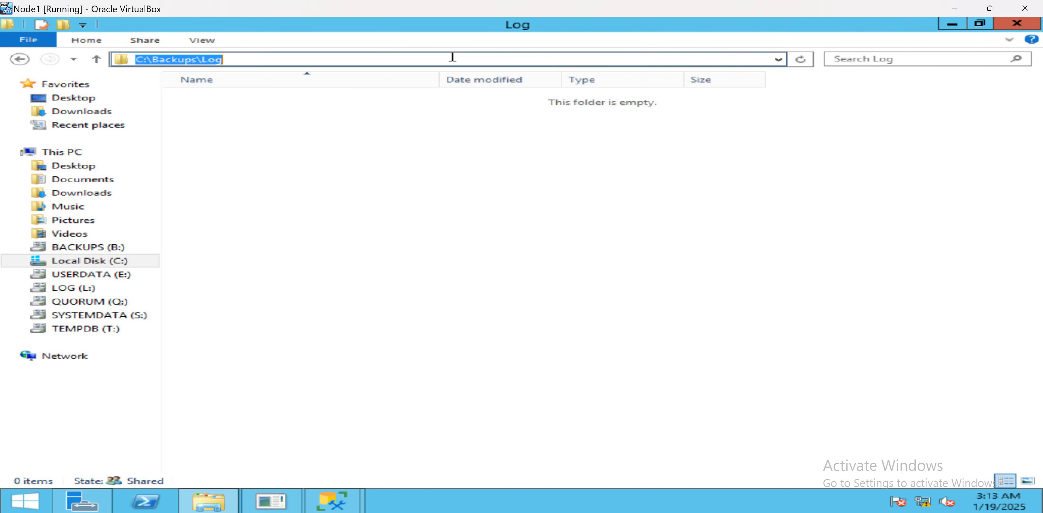
# Set the transaction log backup destination folder to C:\Backups\Log.
pyautogui.click(324, 501)
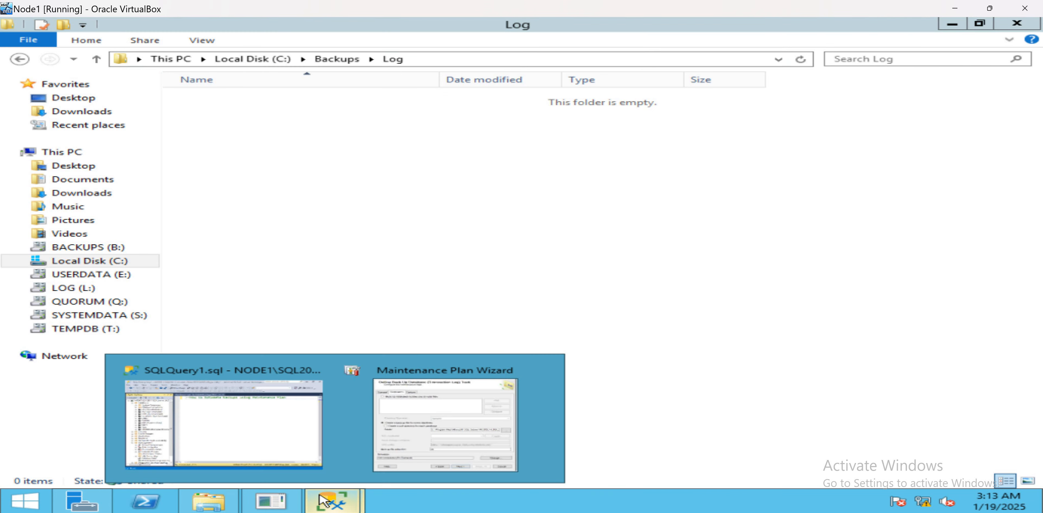
pyautogui.click(295, 454)
pyautogui.click(330, 488)
pyautogui.click(430, 454)
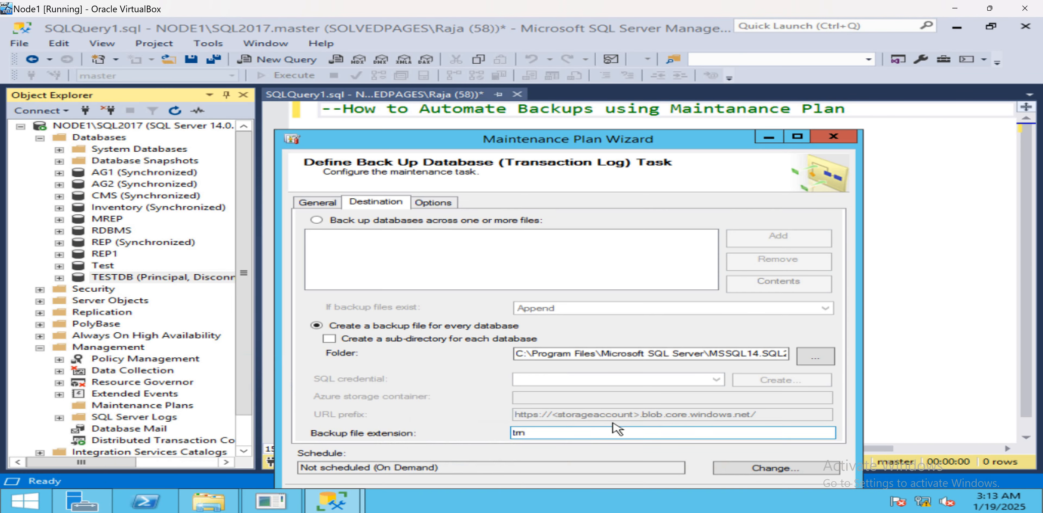
pyautogui.doubleClick(624, 353)
pyautogui.hotkey('ctrl', 'a')
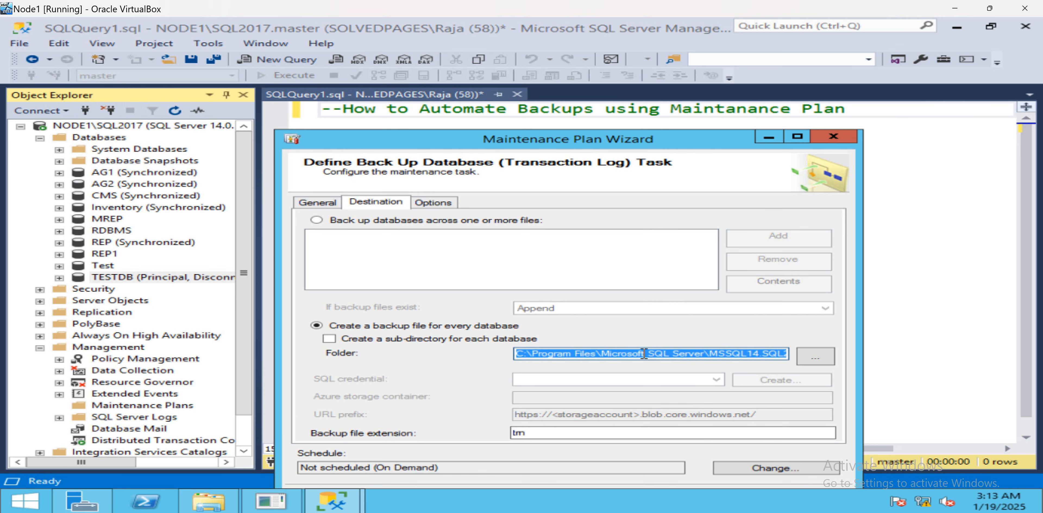
pyautogui.hotkey('ctrl', 'v')
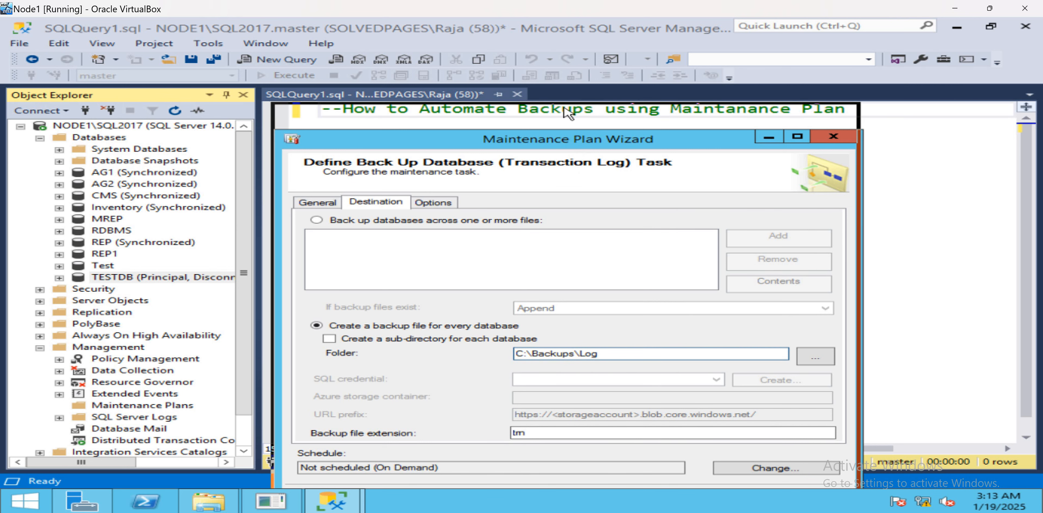
# Finish the wizard and open the DailyBackups maintenance plan for modification in the designer.
pyautogui.moveTo(566, 140); pyautogui.dragTo(562, 79)
pyautogui.click(640, 440)
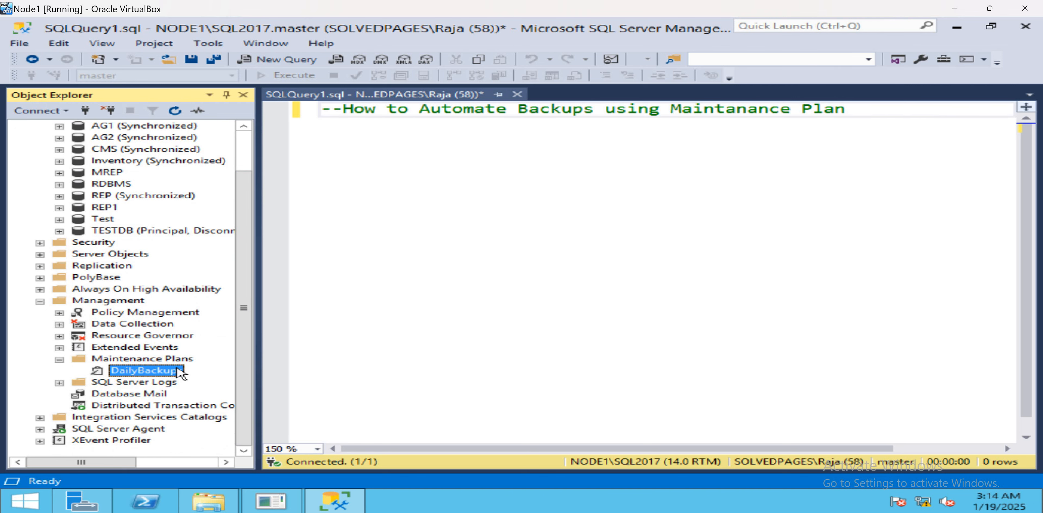
pyautogui.rightClick(178, 370)
pyautogui.click(242, 397)
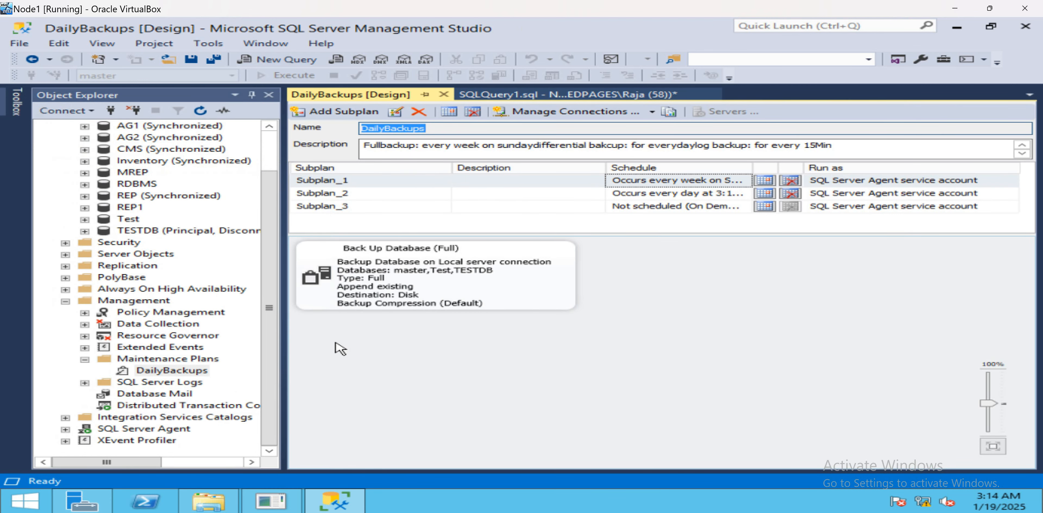